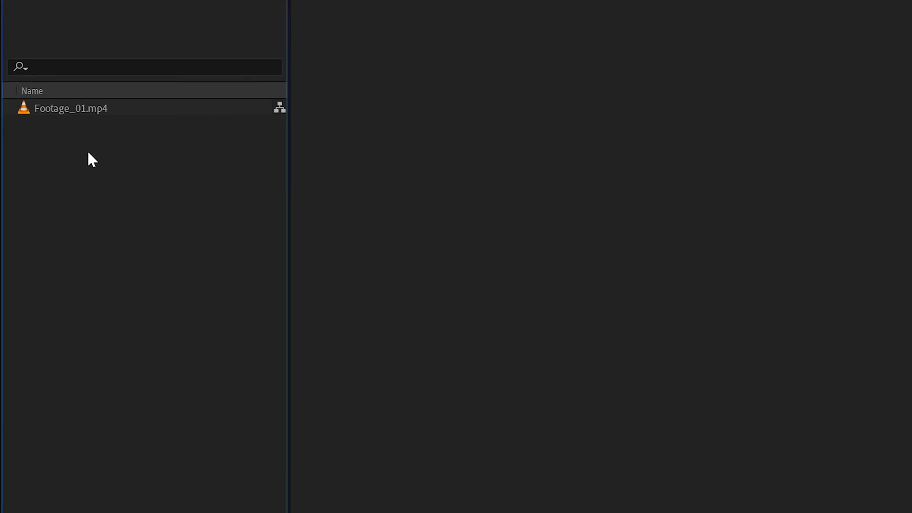
Build a 1920 x 1080, 24 fps Footage_01 composition from the Footage_01.mp4 skateboard clip
drag(93, 117, 47, 512)
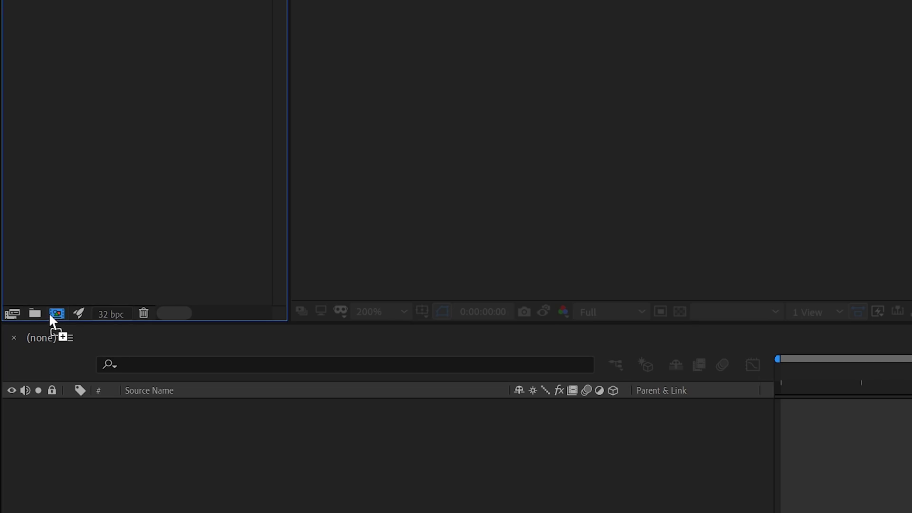
drag(49, 314, 51, 312)
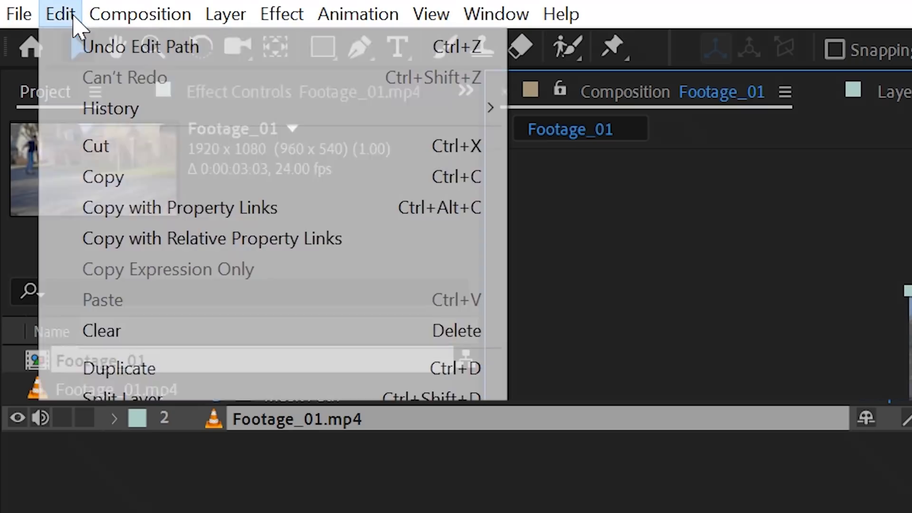
Duplicate the skateboard footage layer and add a full-frame solid named 'Alpha Matte' above it
click(92, 368)
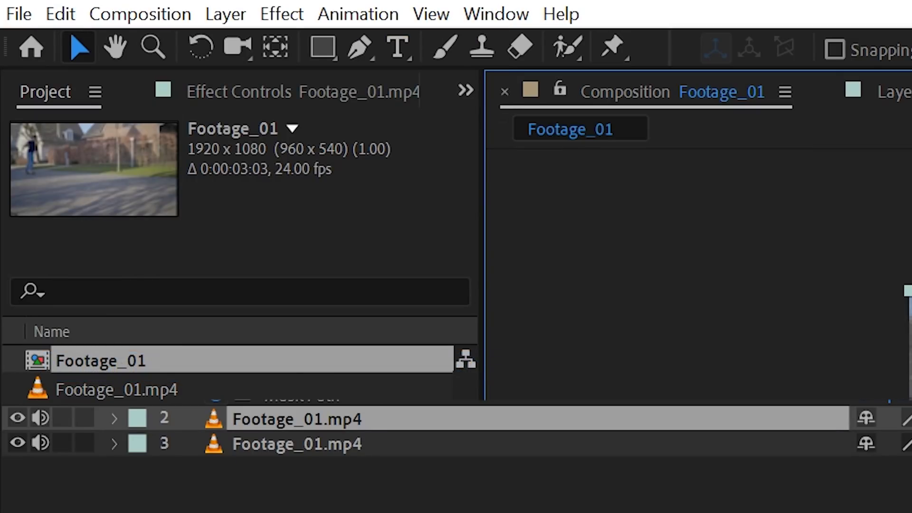
right_click(349, 41)
mouse_move(430, 216)
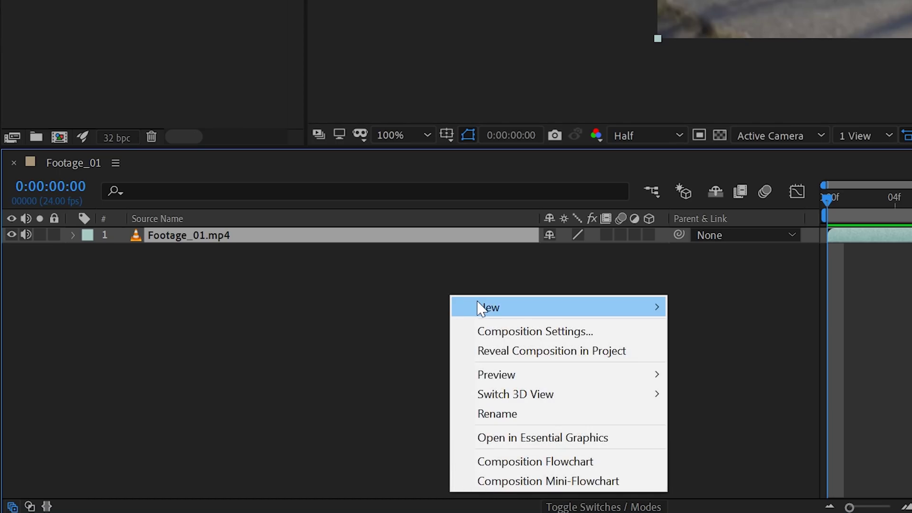
mouse_move(536, 315)
click(802, 352)
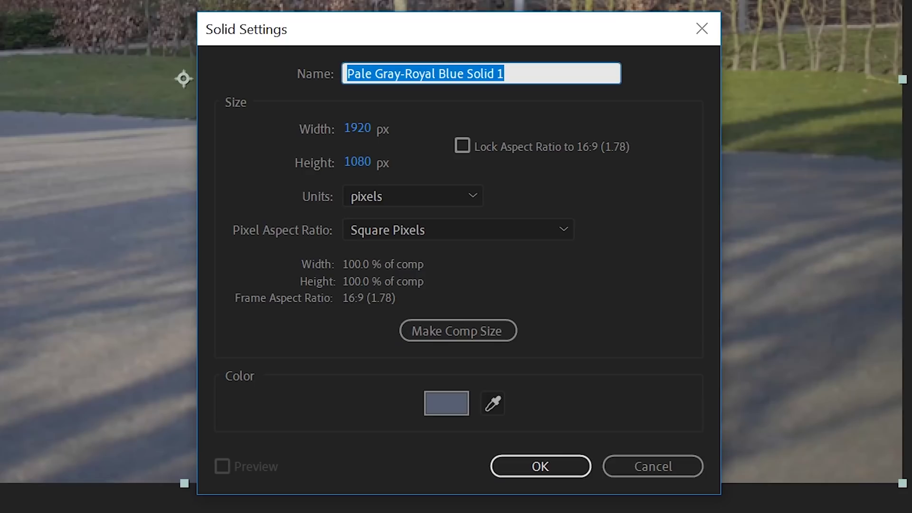
text(A)
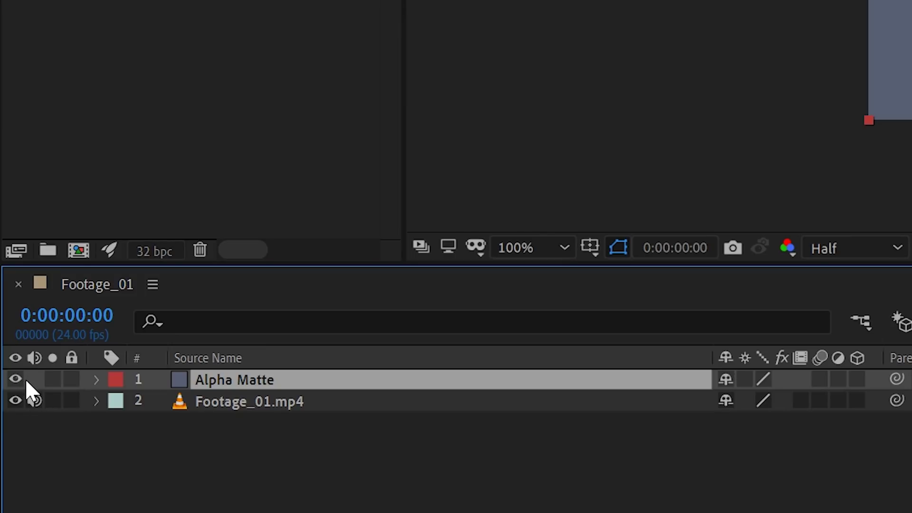
Hide Alpha Matte and feather the edges of its mask around the skateboard and road
click(18, 379)
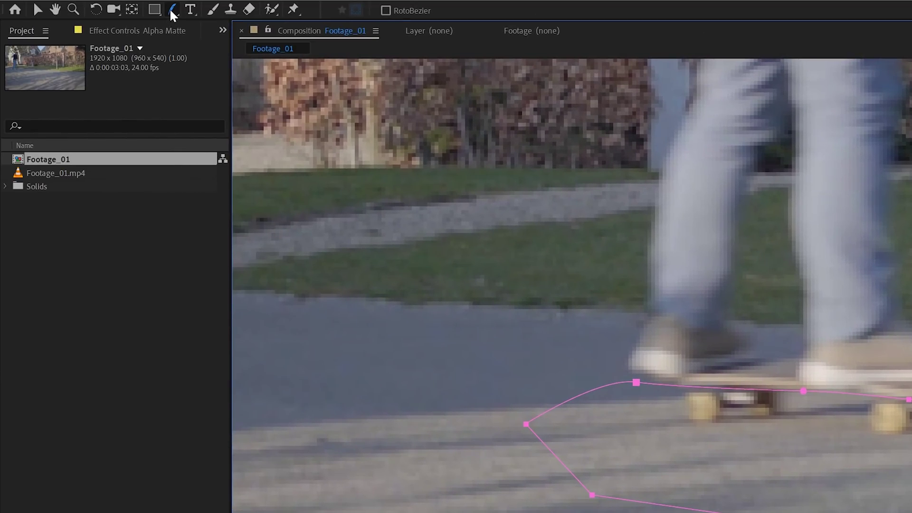
drag(171, 9, 232, 70)
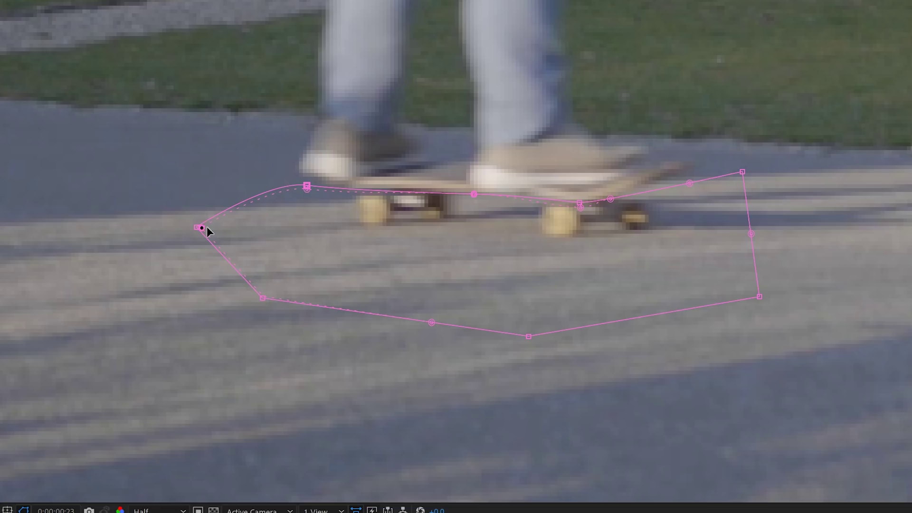
mouse_move(282, 238)
mouse_down()
mouse_move(294, 238)
mouse_move(277, 238)
mouse_up()
drag(351, 280, 368, 280)
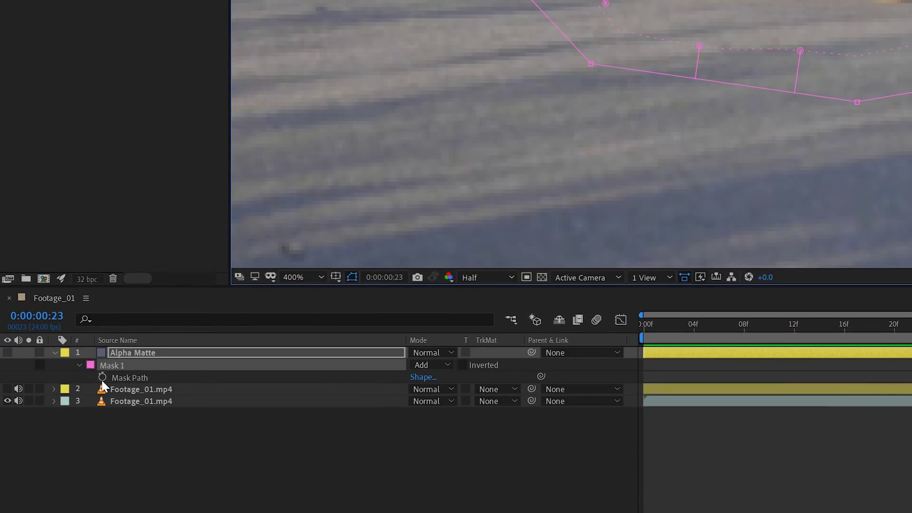
Keyframe Mask 1's path and move the mask onto the skateboard at earlier frames, including frame 04
click(102, 378)
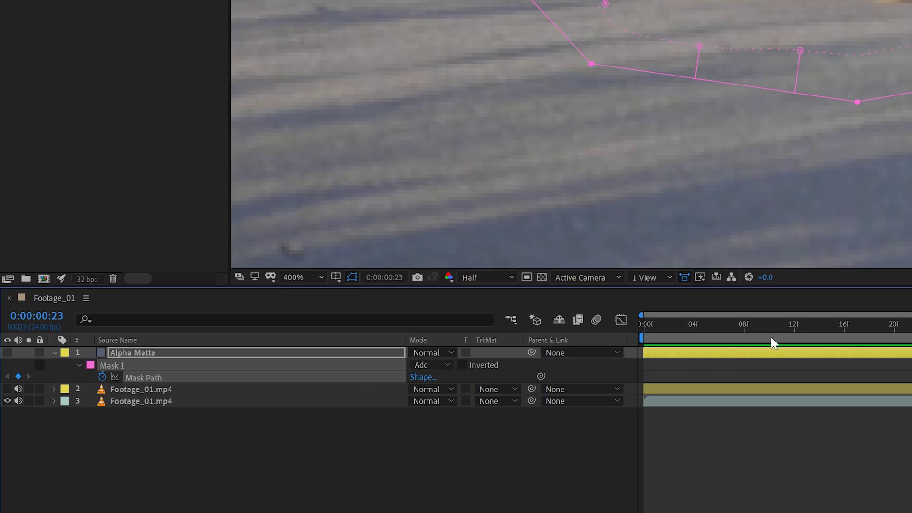
drag(771, 327, 435, 436)
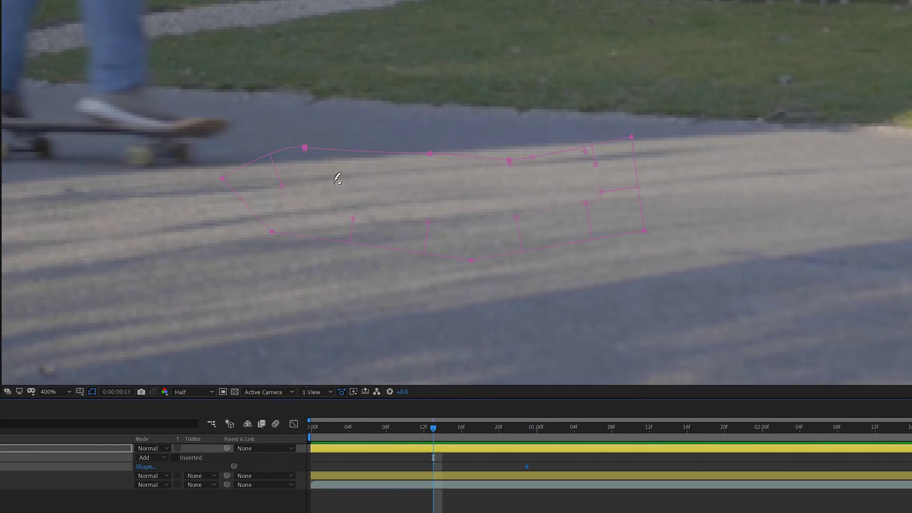
double_click(306, 149)
mouse_move(364, 176)
mouse_down()
mouse_move(159, 175)
mouse_move(242, 171)
mouse_move(438, 194)
mouse_move(382, 198)
mouse_move(371, 189)
mouse_up()
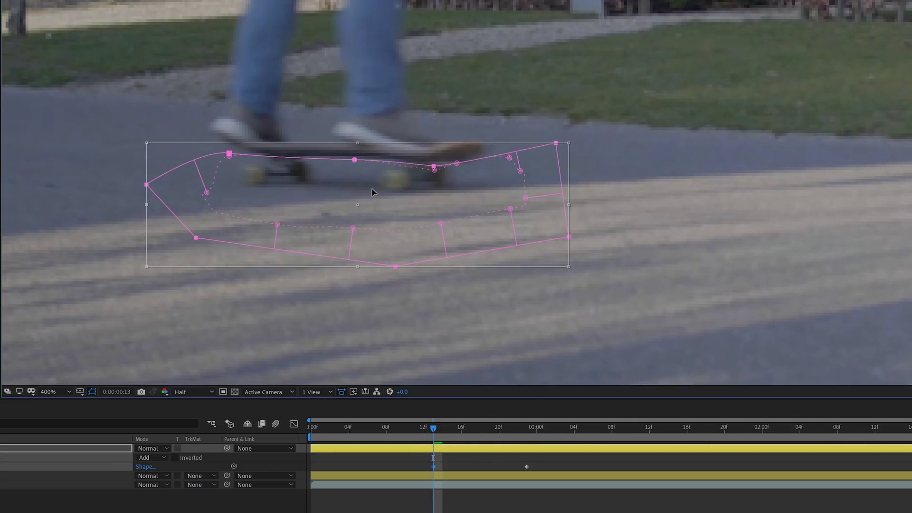
drag(383, 430, 348, 430)
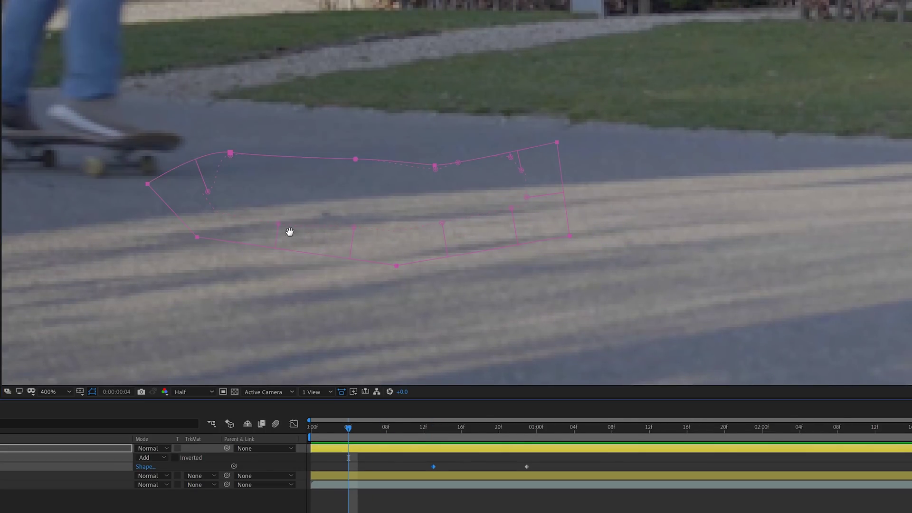
drag(289, 232, 596, 258)
drag(534, 185, 280, 172)
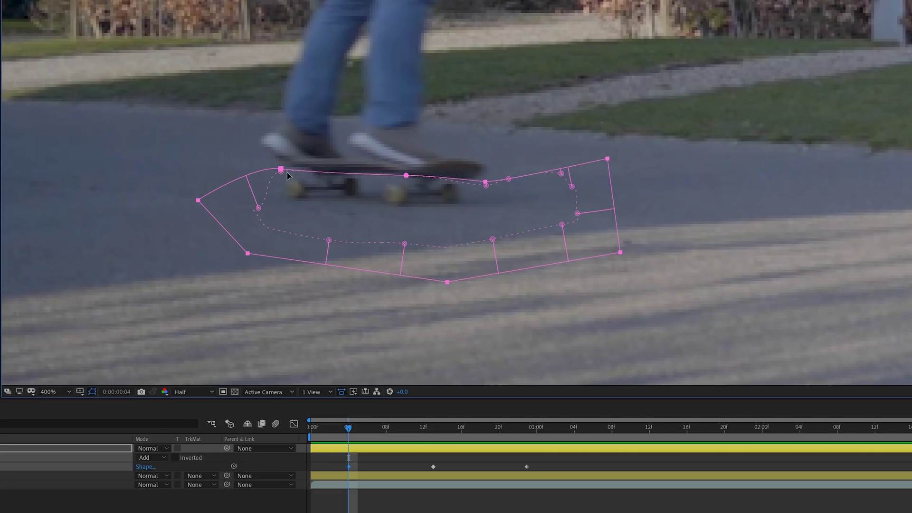
click(421, 189)
At the first frame, move the mask about 195 px left and resize it to fit the board
click(407, 181)
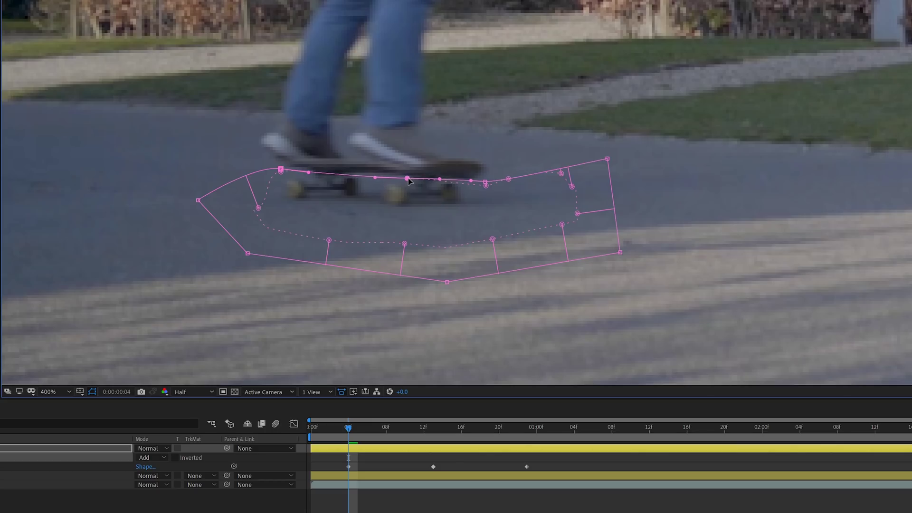
click(335, 428)
drag(335, 429, 310, 428)
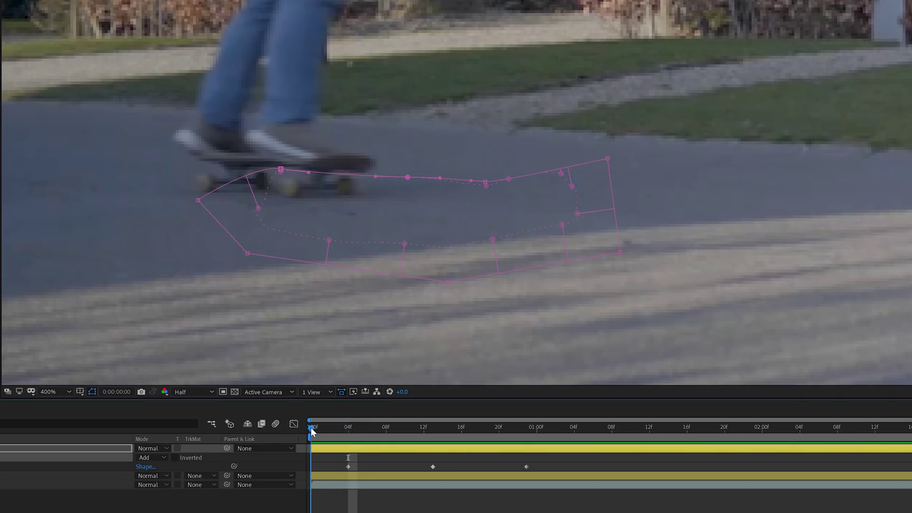
double_click(409, 181)
drag(393, 202, 299, 195)
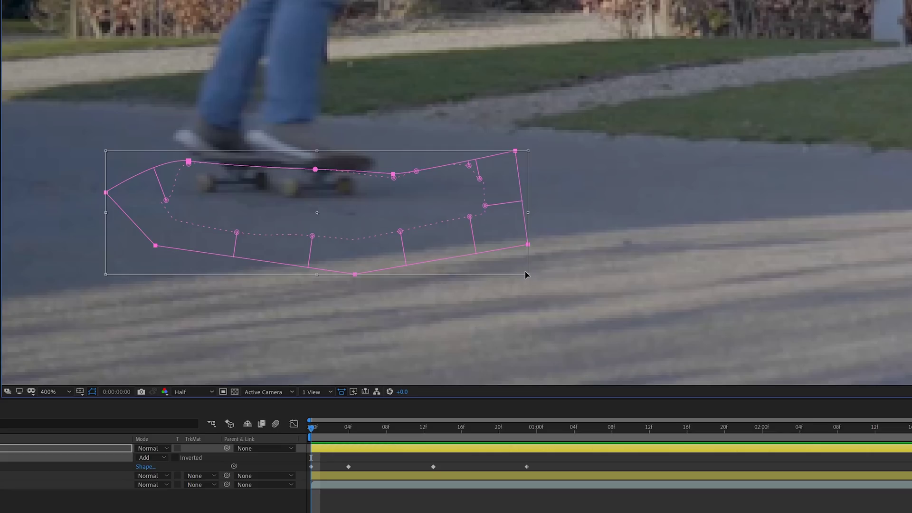
drag(527, 275, 407, 256)
drag(352, 201, 366, 205)
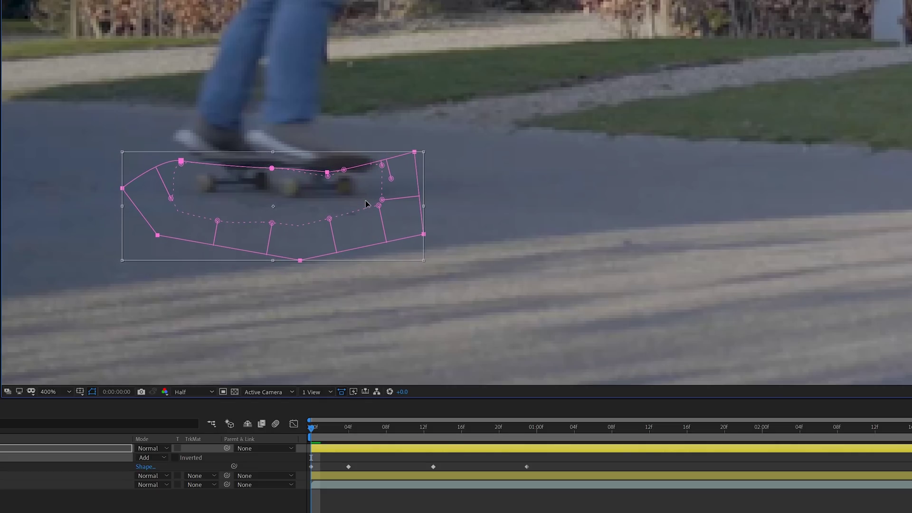
drag(424, 151, 446, 154)
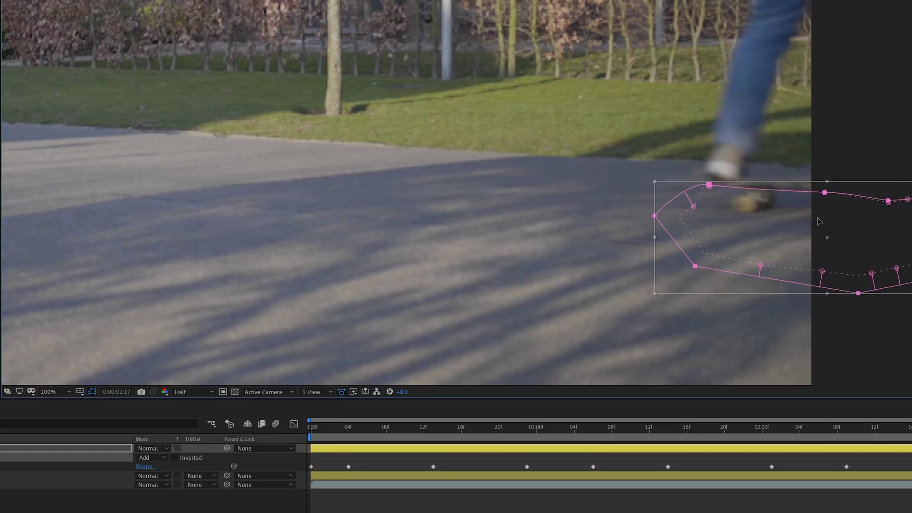
drag(911, 435, 526, 432)
drag(380, 257, 583, 253)
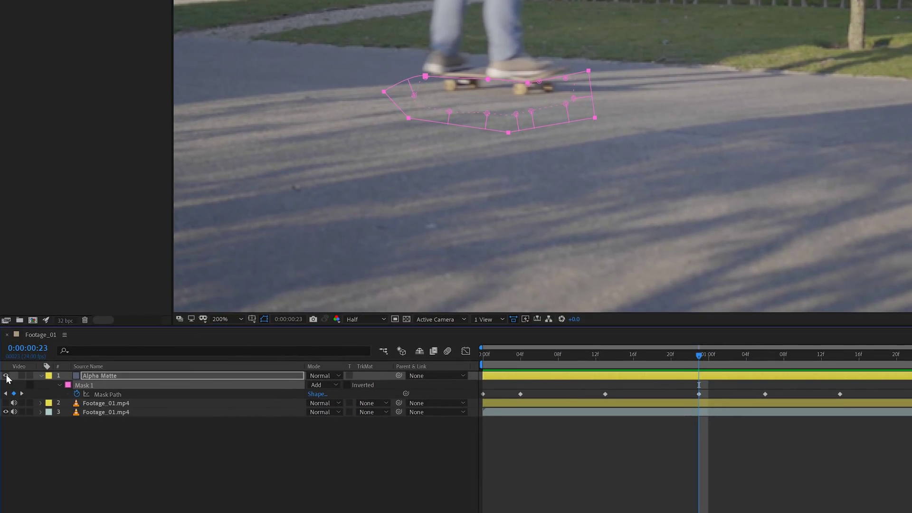
Show Alpha Matte and the upper footage copy, and set the footage's track matte to Alpha Matte
click(6, 375)
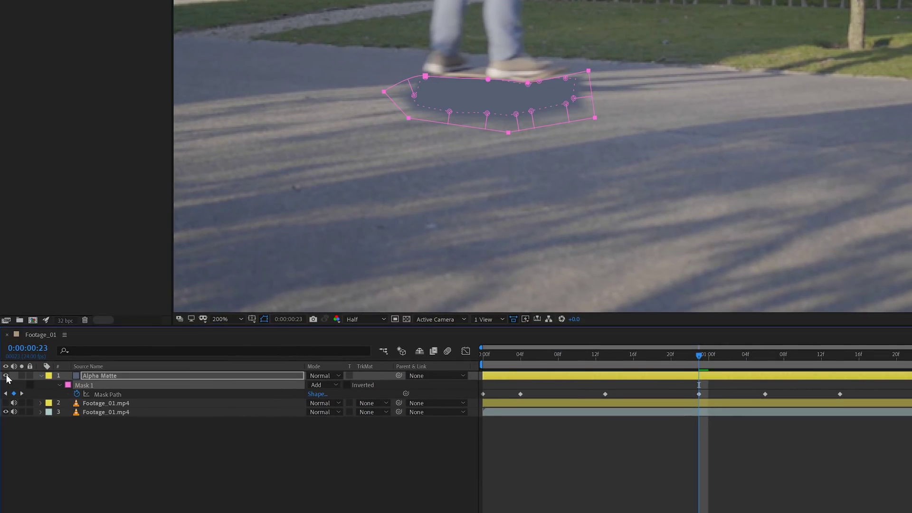
click(221, 424)
click(102, 405)
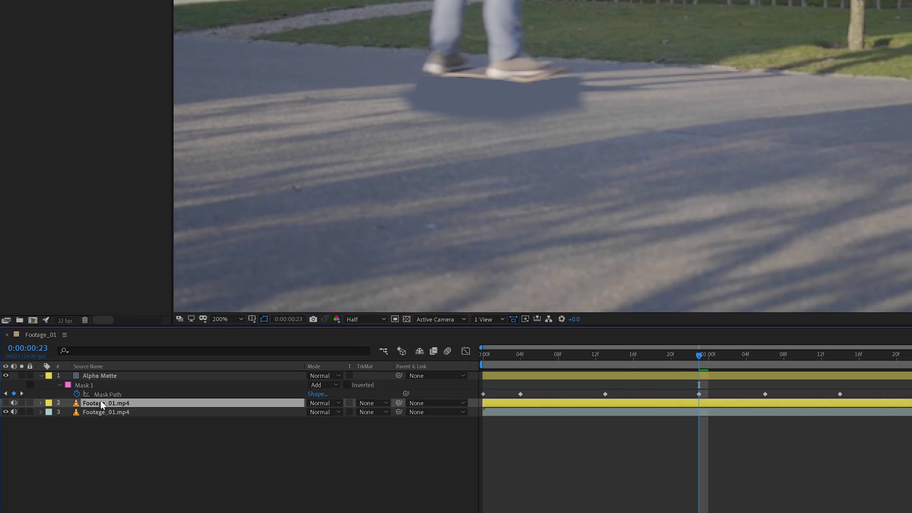
click(6, 403)
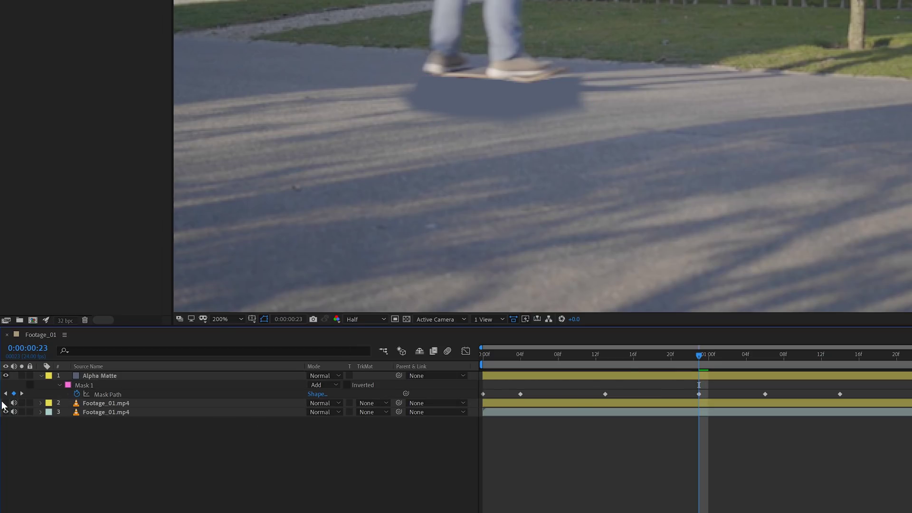
click(381, 402)
click(396, 427)
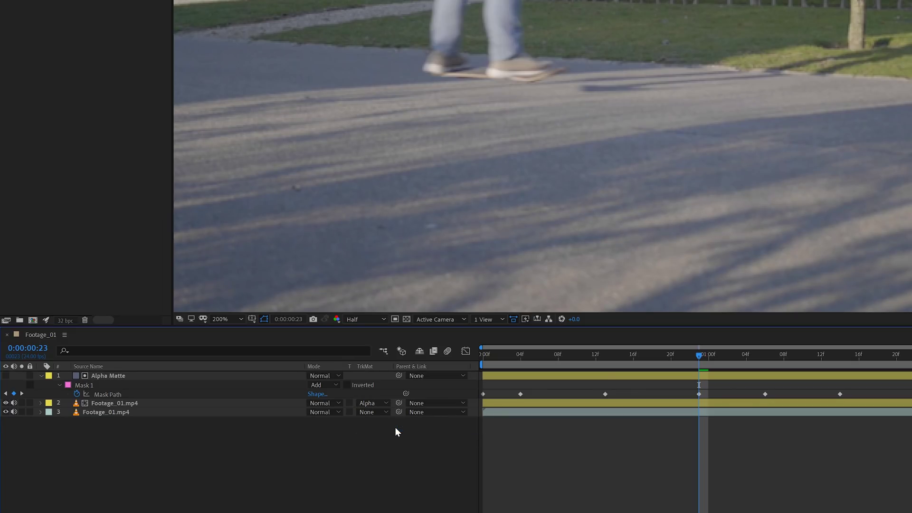
Collapse Alpha Matte, give it and the upper footage layer the Yellow label, and deselect
click(41, 376)
click(103, 376)
shift+click(104, 384)
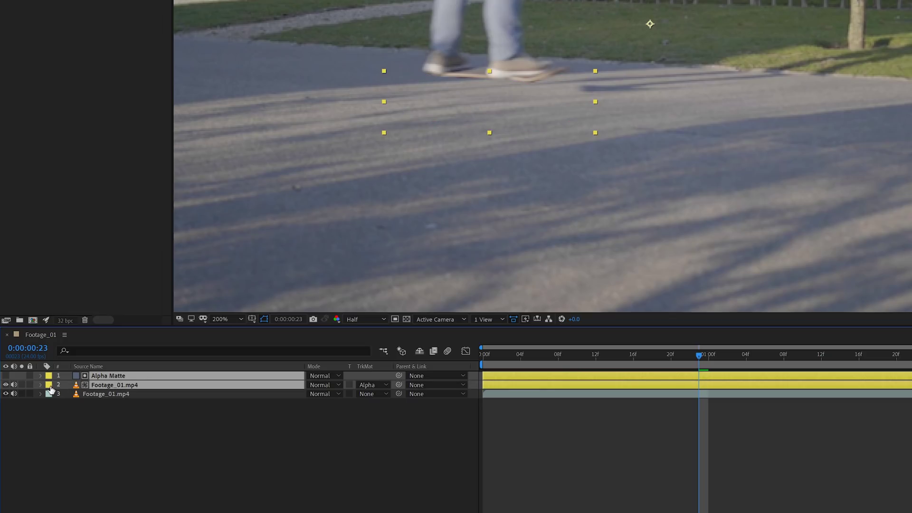
click(49, 385)
click(78, 220)
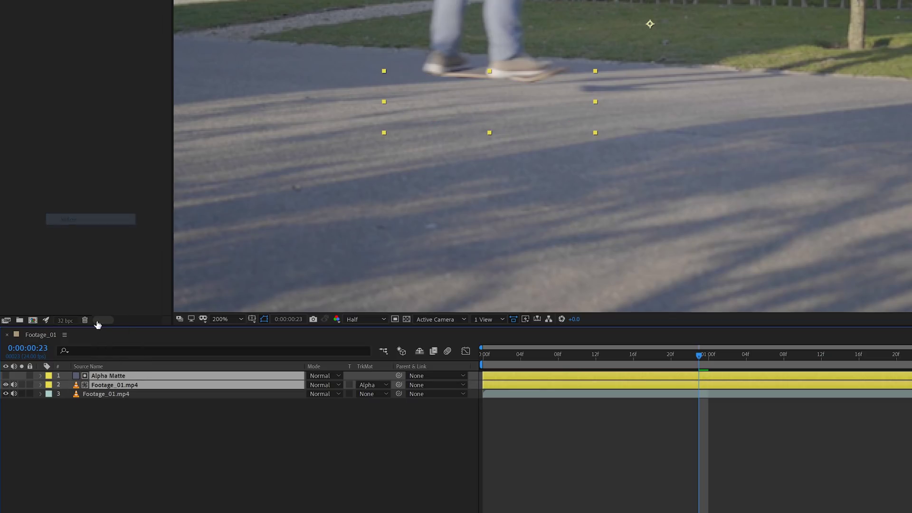
key(F2)
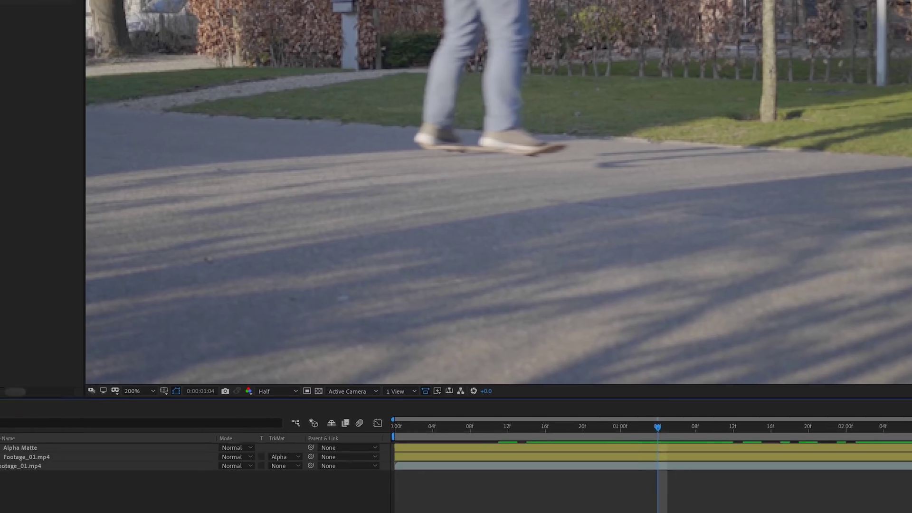
right_click(107, 329)
Create a solid named 'Shadow' coloured with a dark shade sampled from the road
mouse_move(136, 338)
click(272, 361)
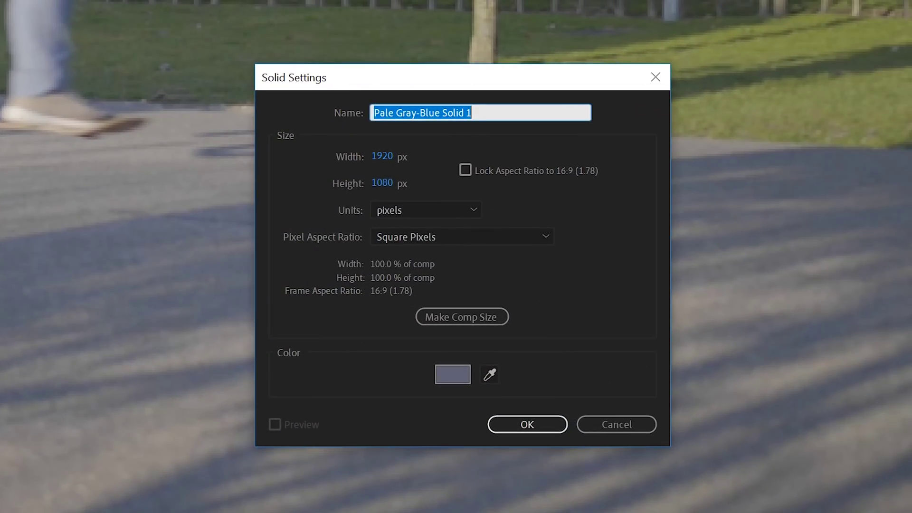
text(Shadow)
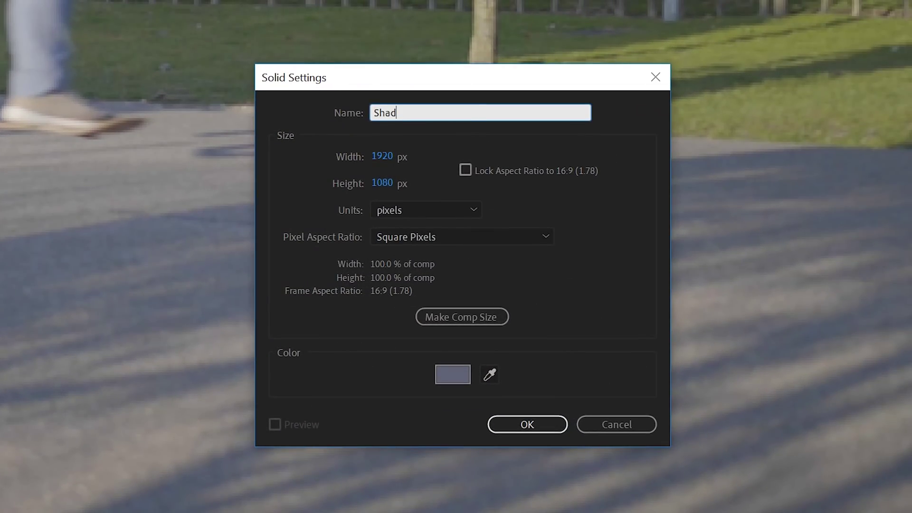
click(490, 369)
click(803, 328)
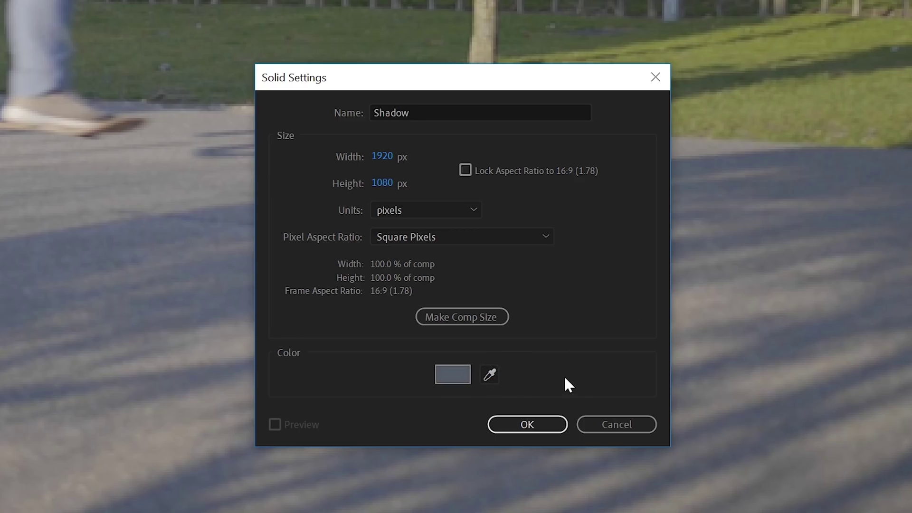
click(554, 425)
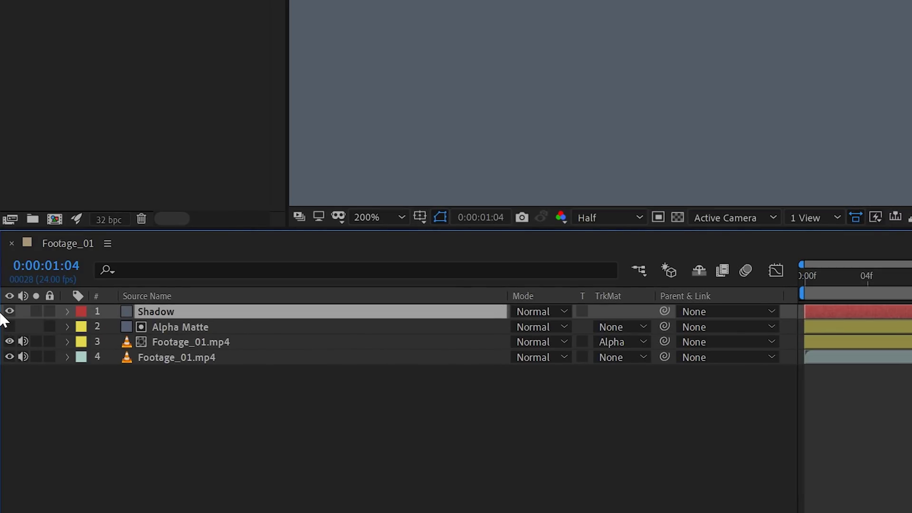
Hide the Shadow layer and adjust the Mask Expansion of its oval mask
click(10, 311)
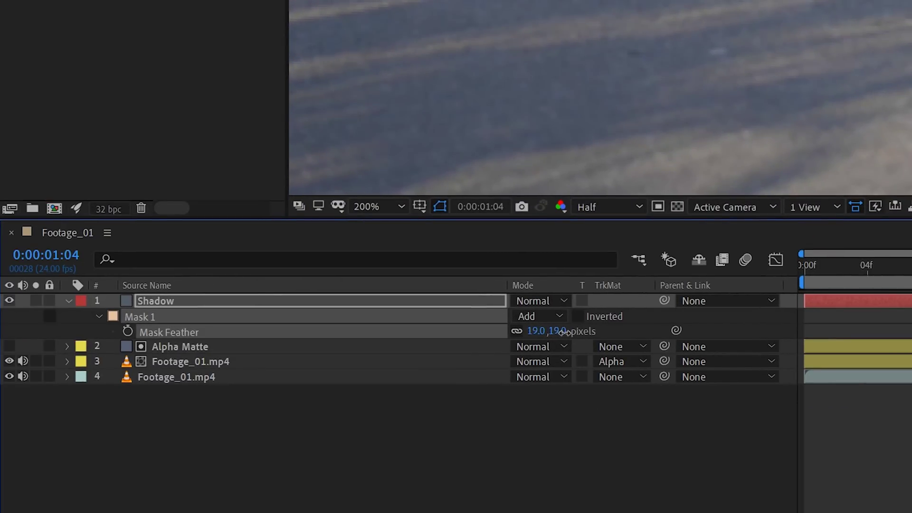
click(517, 462)
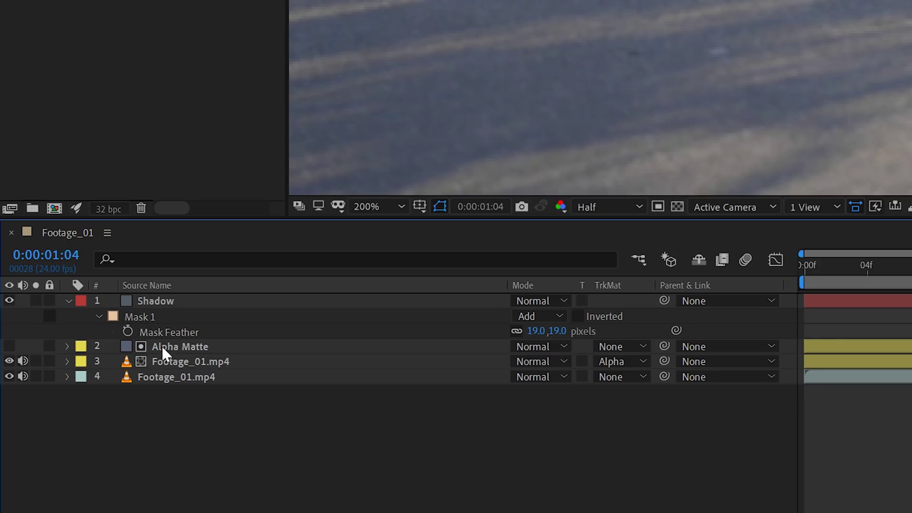
click(100, 319)
click(101, 319)
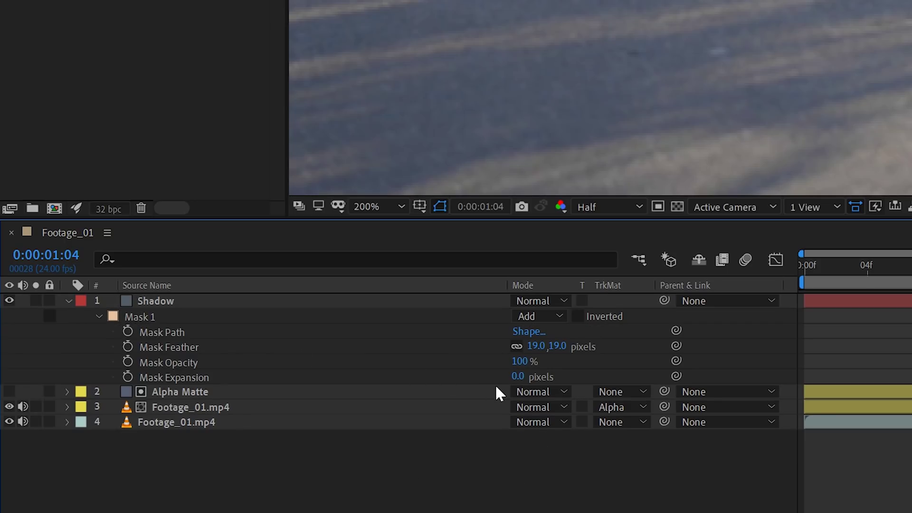
drag(515, 377, 506, 376)
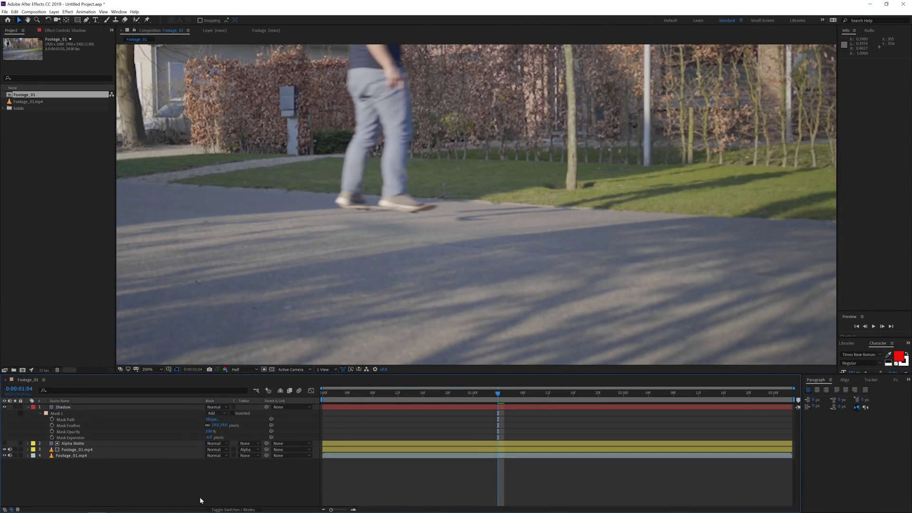
Keyframe the Shadow mask path, placing the oval under the skateboard at the first frame and frame 11
click(76, 408)
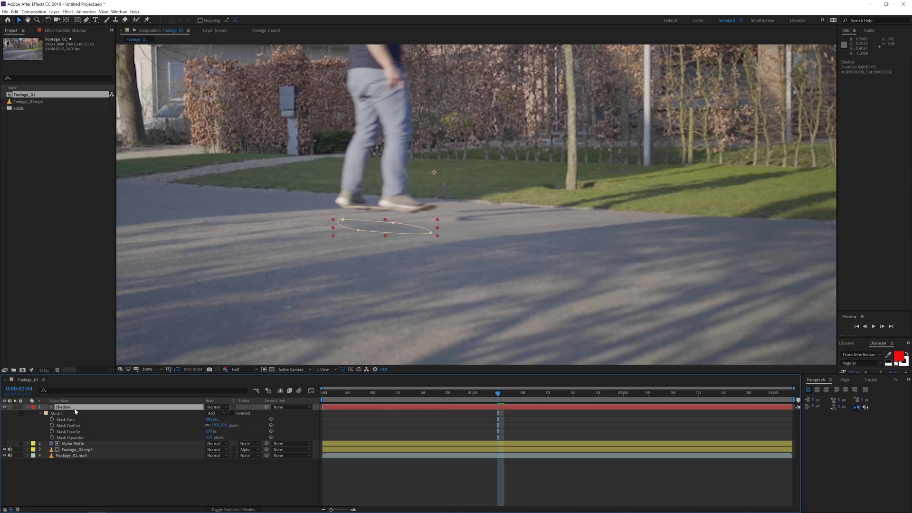
click(52, 419)
drag(465, 398, 323, 393)
key(h)
drag(404, 280, 489, 277)
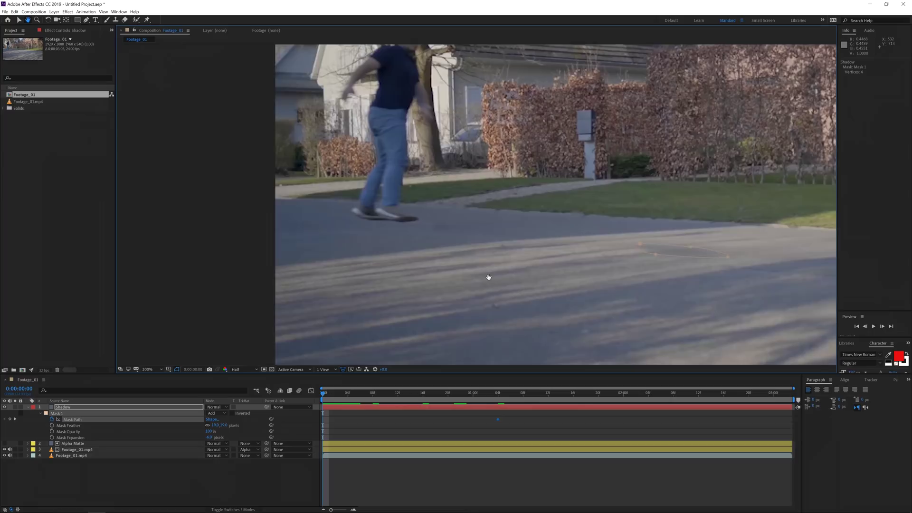
key(v)
double_click(664, 256)
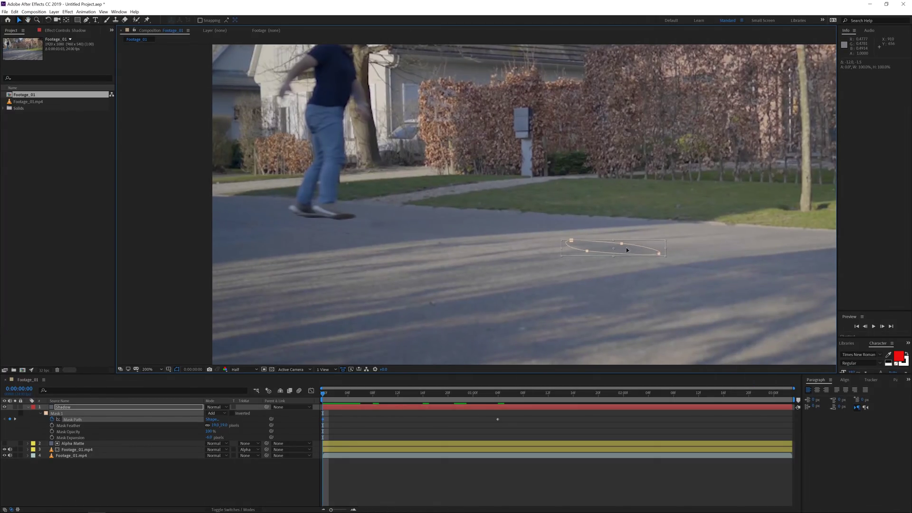
drag(665, 255, 336, 235)
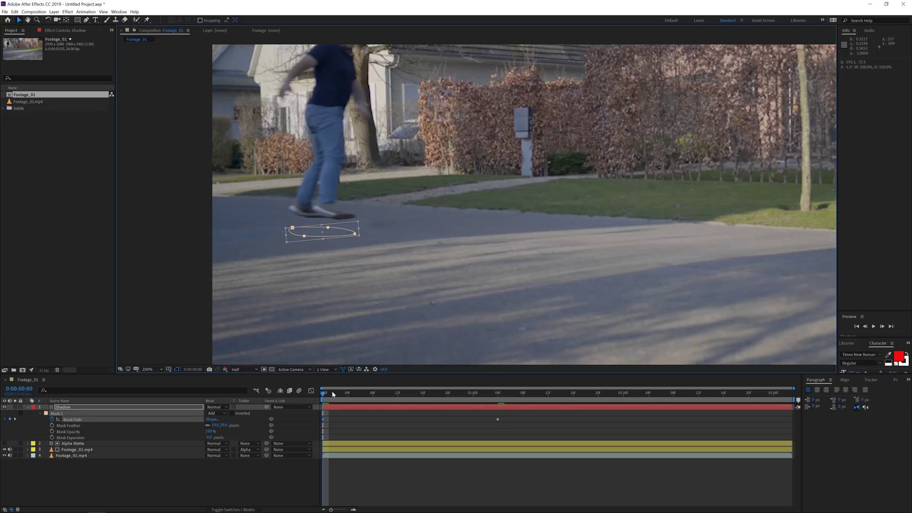
click(419, 408)
key(space)
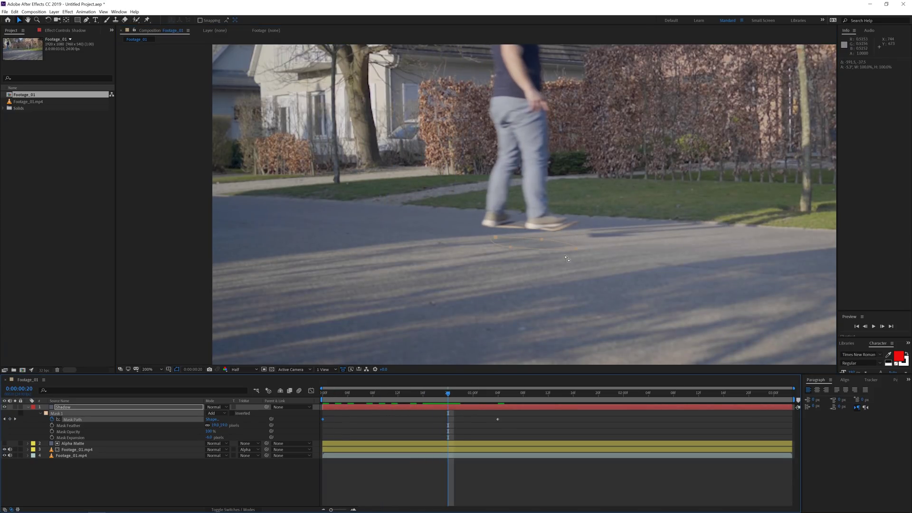
drag(569, 248, 566, 248)
At 0:00:02:19, move the oval off the right edge and enlarge and reshape it
drag(458, 397, 742, 393)
scroll(523, 271, down, 2)
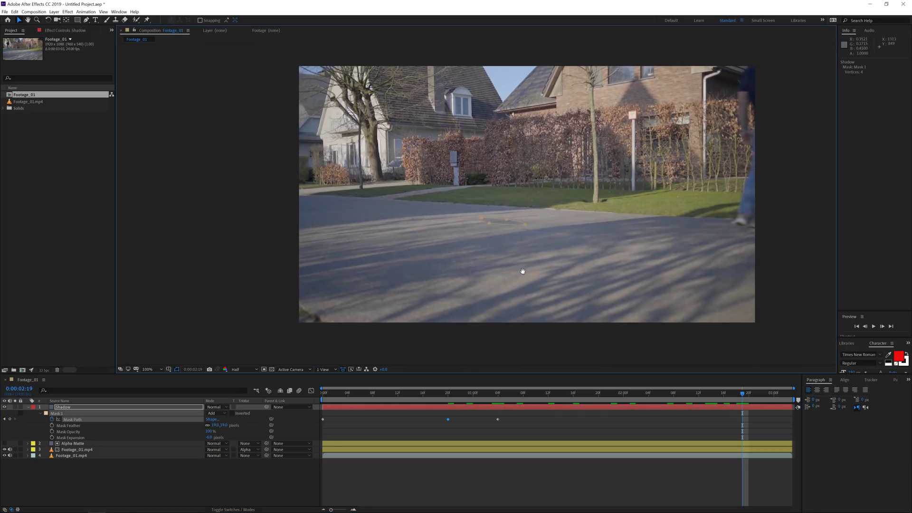
drag(523, 271, 250, 283)
drag(253, 237, 503, 259)
double_click(520, 260)
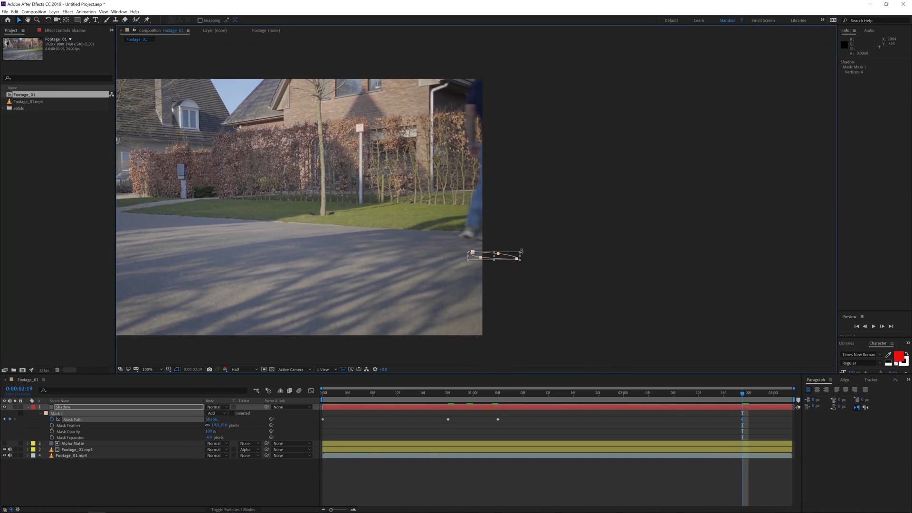
drag(520, 252, 578, 299)
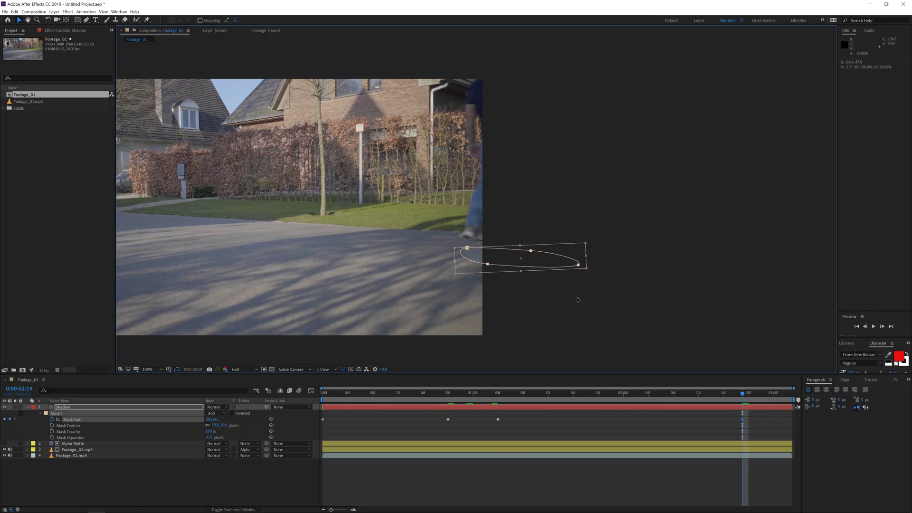
Reposition the oval under the board at about 2:11 and at 1:17
click(767, 395)
drag(767, 400, 648, 397)
drag(556, 260, 388, 244)
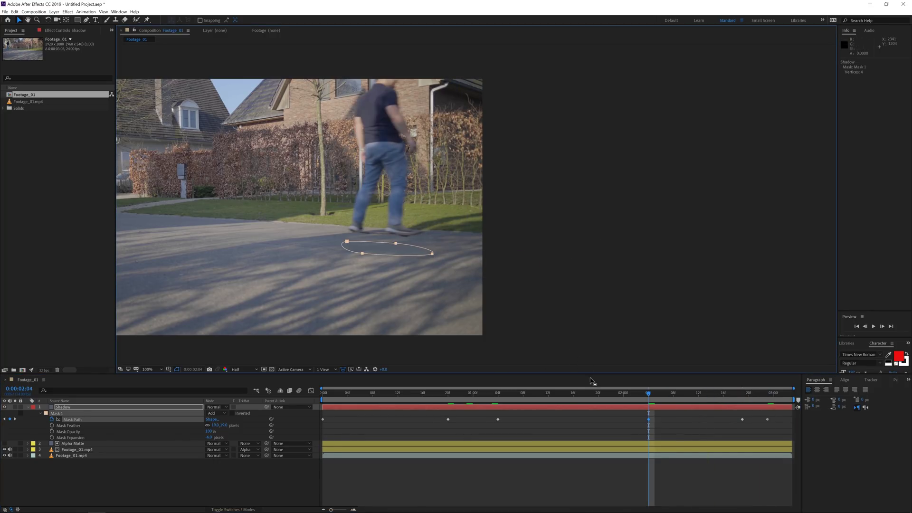
click(579, 396)
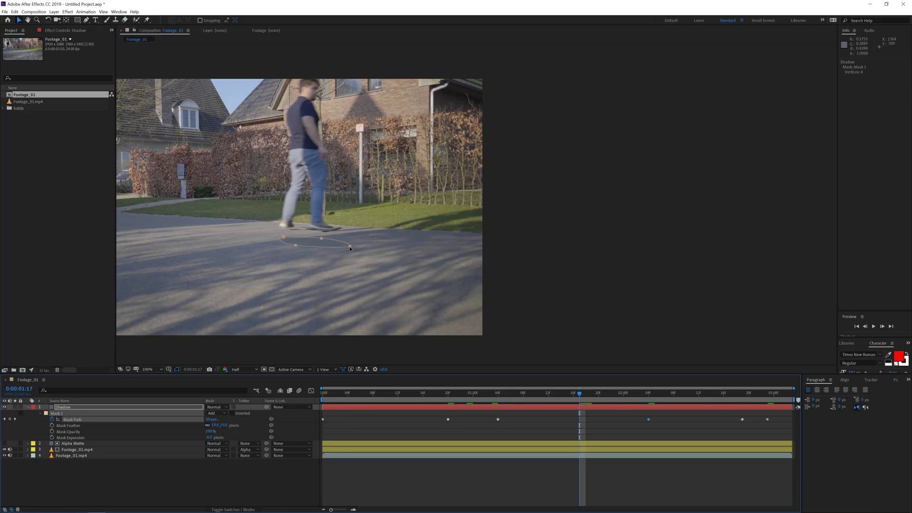
drag(350, 247, 344, 245)
key(.)
drag(231, 258, 519, 239)
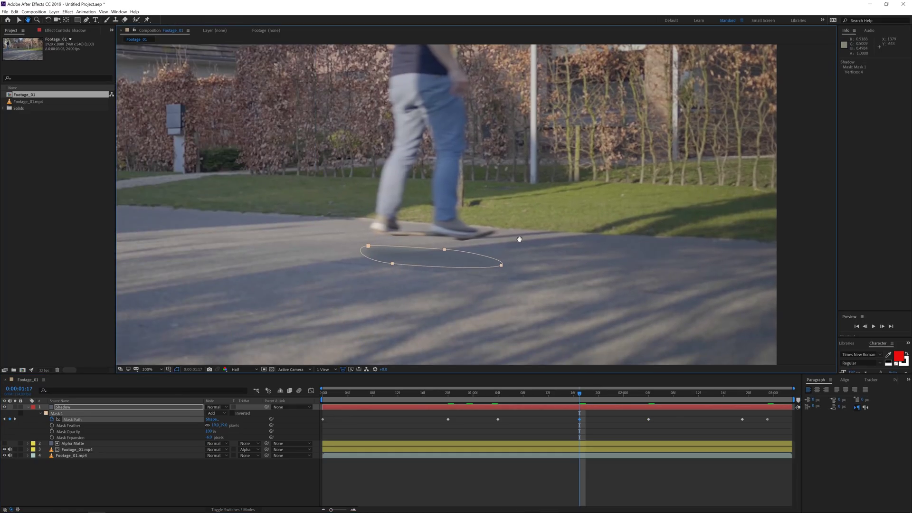
Preview the shadow and raise its Mask Feather to 31 pixels
click(448, 466)
key(space)
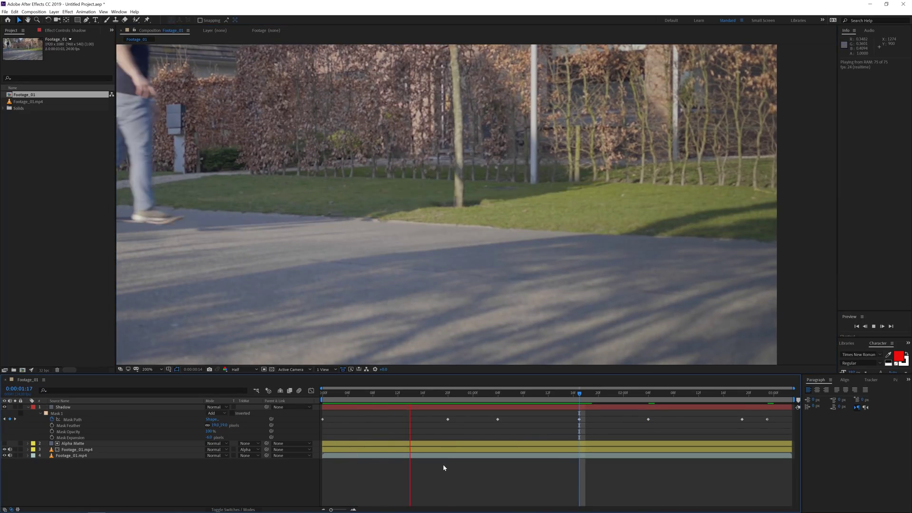
key(j)
drag(466, 395, 511, 394)
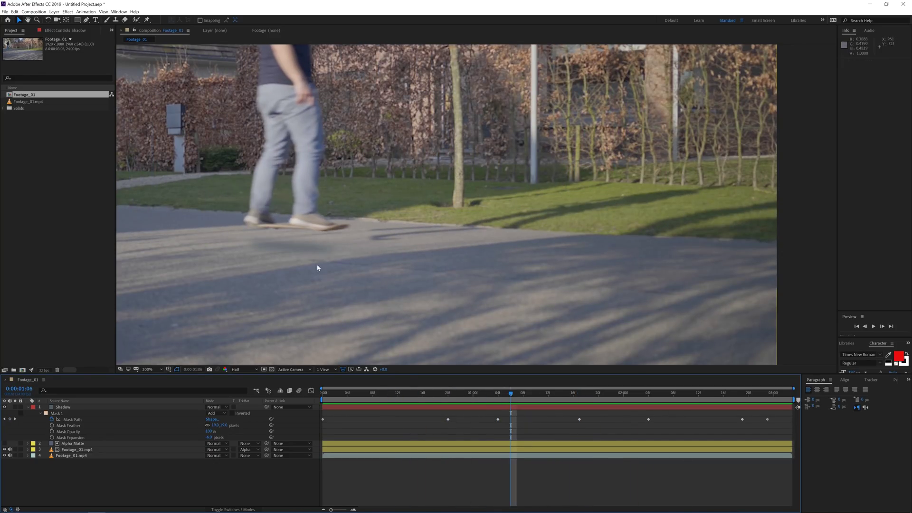
drag(225, 425, 230, 427)
click(234, 480)
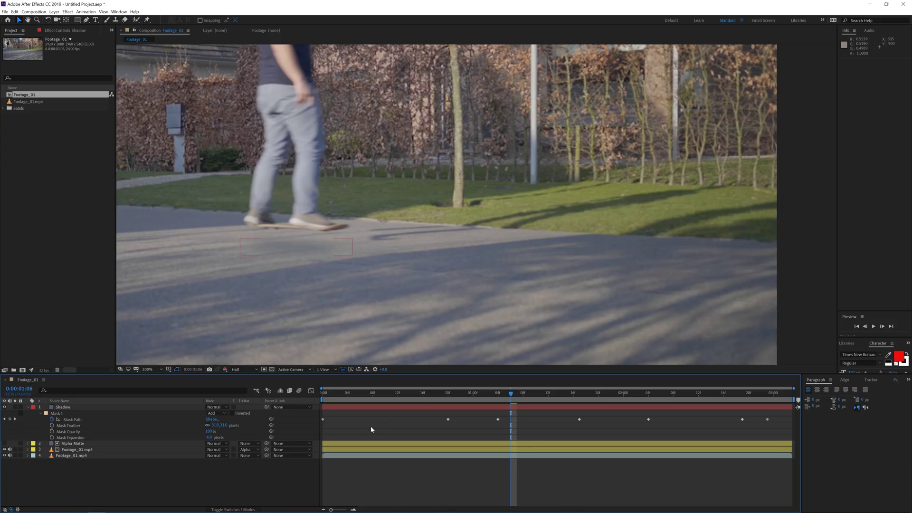
key(space)
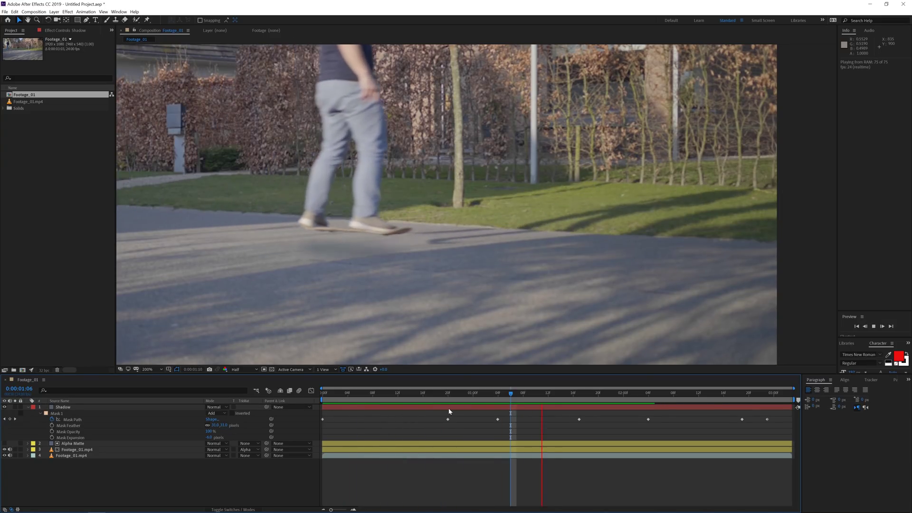
key(space)
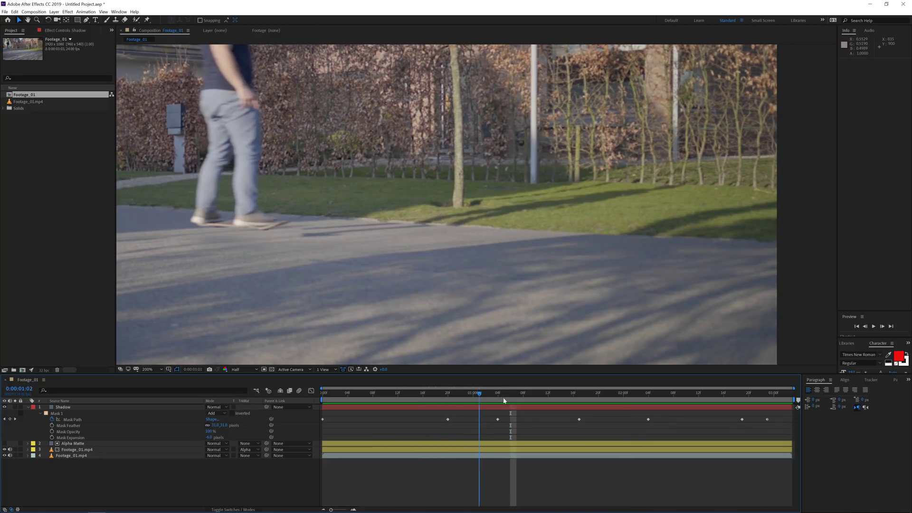
Lower the Shadow layer's opacity at 1:10 and view the original footage alone for comparison
click(535, 393)
click(355, 407)
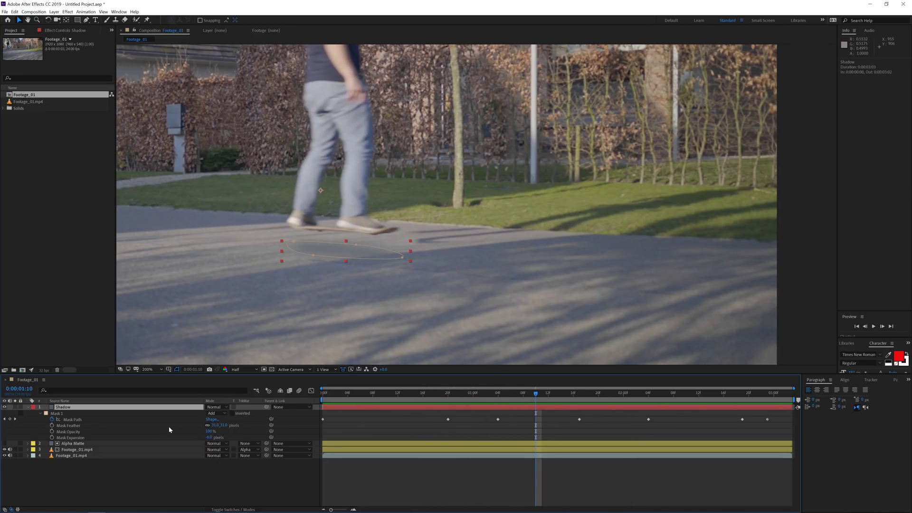
key(t)
drag(208, 414, 199, 414)
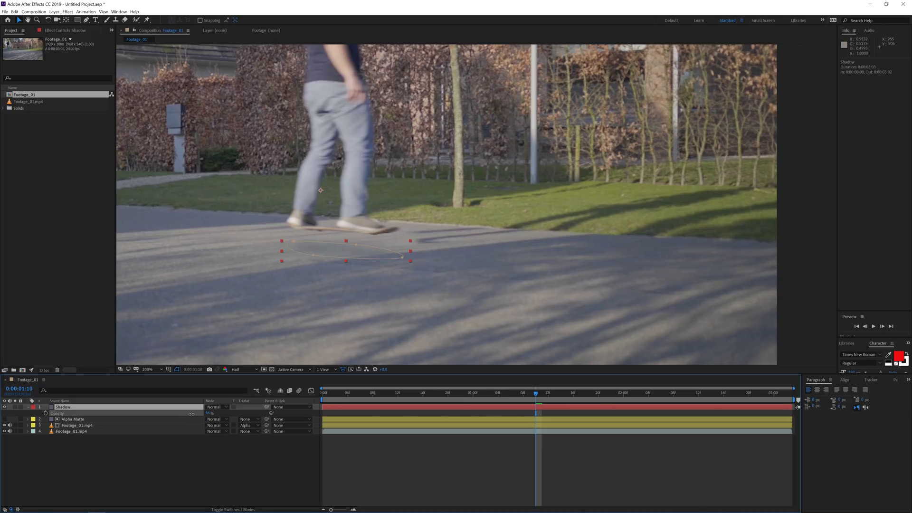
drag(414, 393, 555, 394)
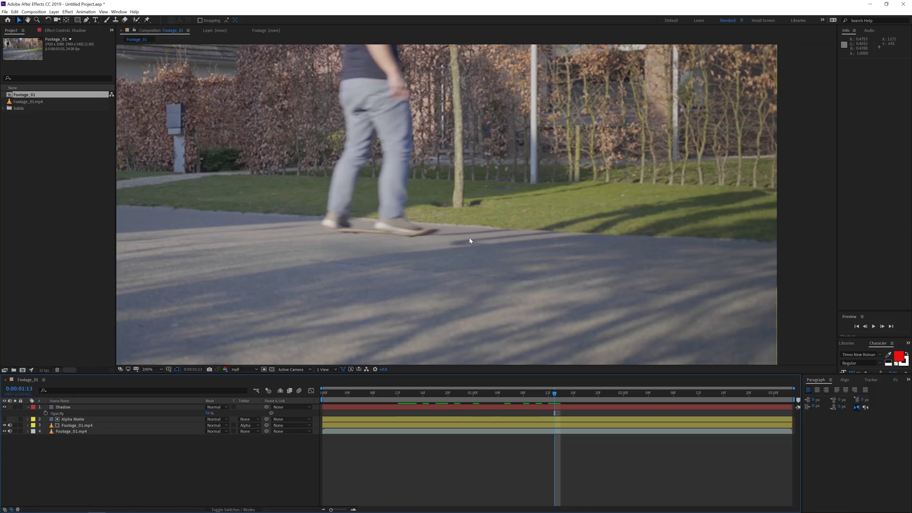
click(16, 432)
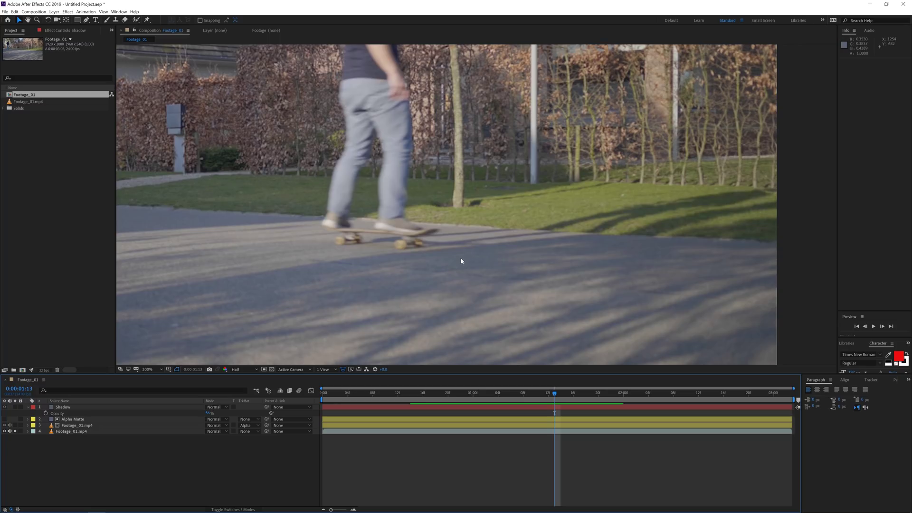
Add a hidden solid named 'Hard Shadows' and set the Pen tool to RotoBezier
right_click(154, 443)
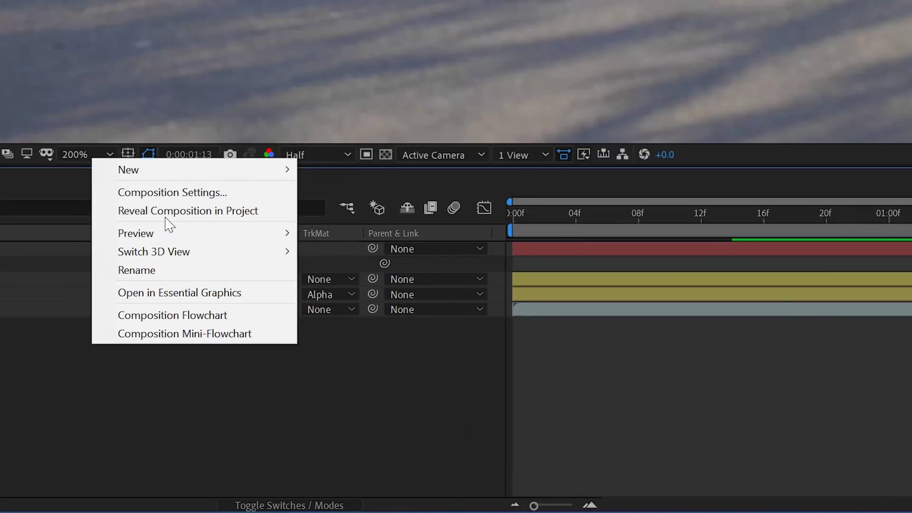
mouse_move(183, 375)
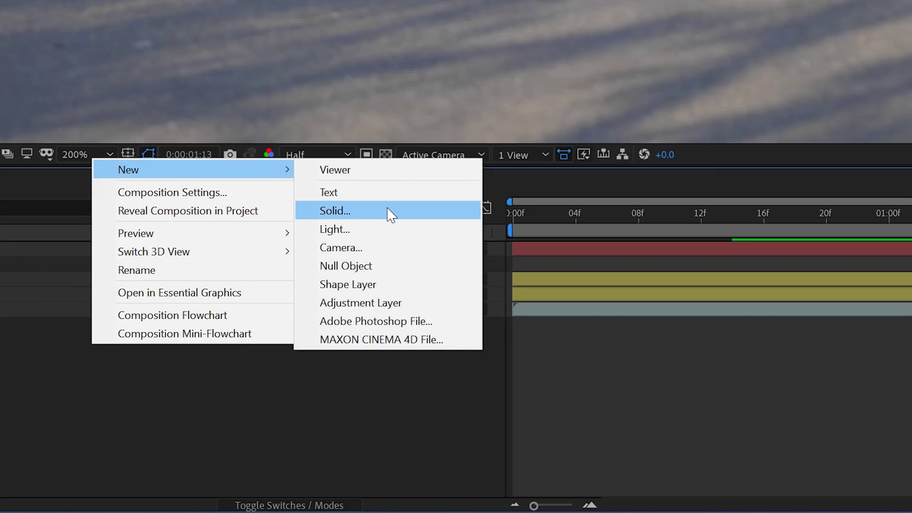
click(391, 215)
text(Har)
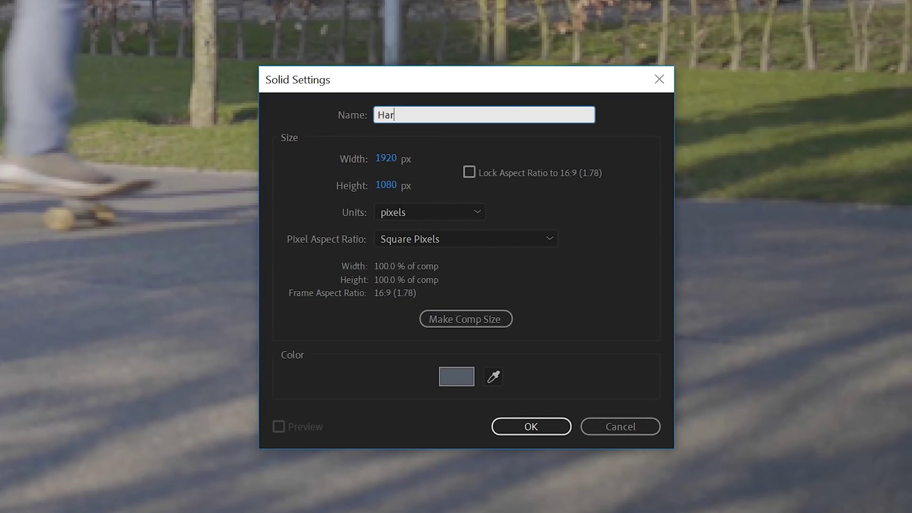
text(d Shadows)
key(Return)
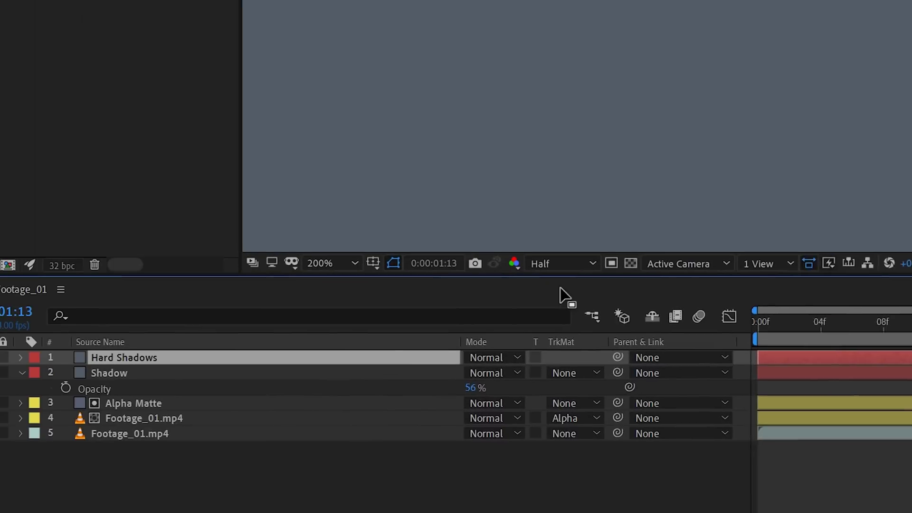
click(10, 343)
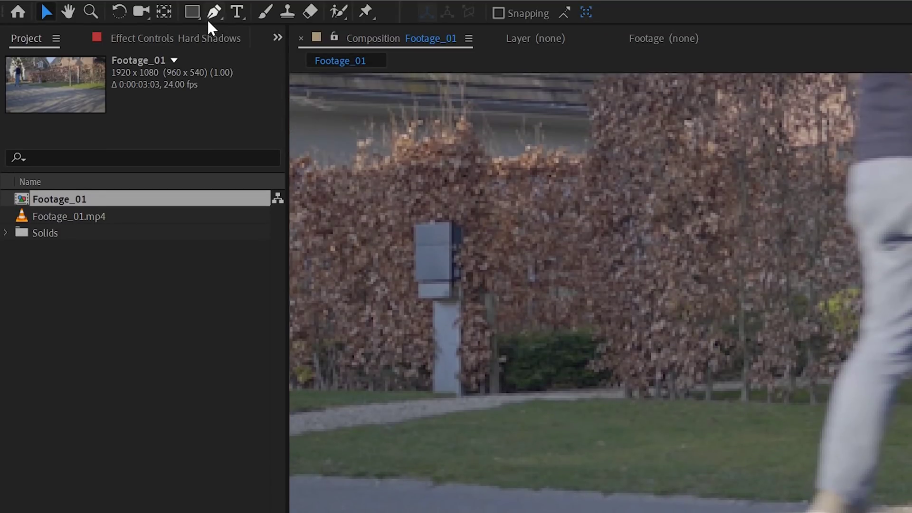
click(214, 12)
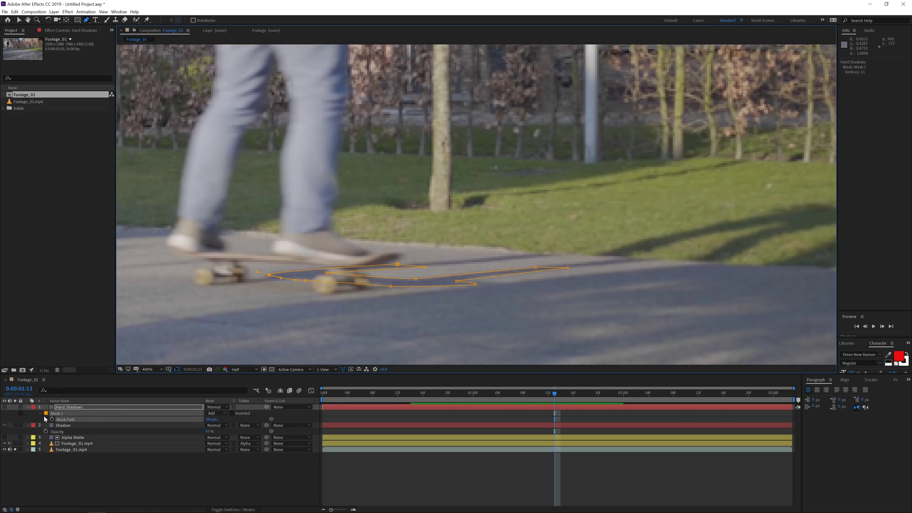
Keyframe the Hard Shadows mask path and line the mask up under the board at 0:13
click(52, 419)
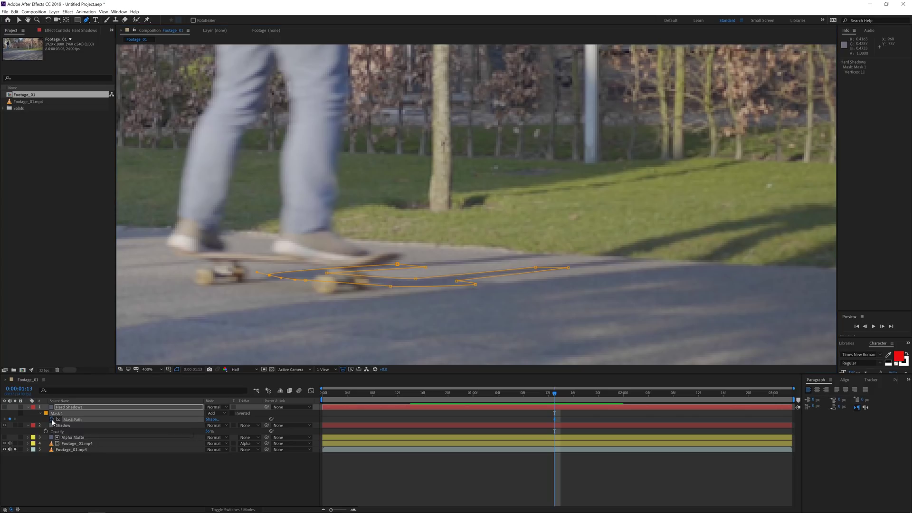
drag(555, 393, 404, 393)
drag(390, 286, 354, 295)
key(h)
key(v)
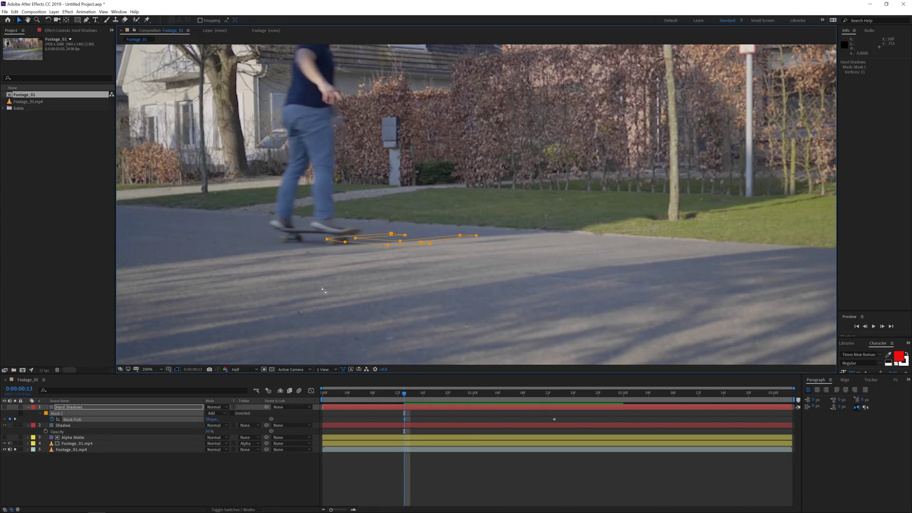
scroll(414, 255, down, 2)
key(period)
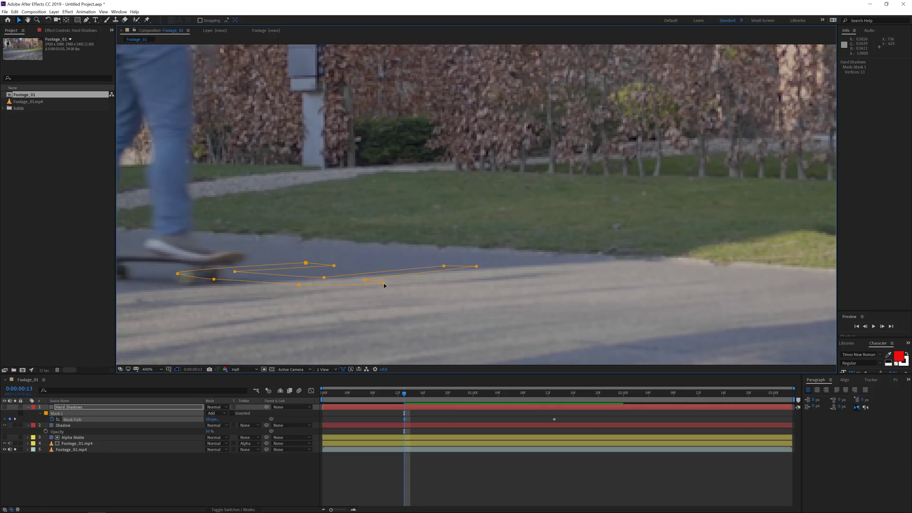
drag(385, 286, 353, 275)
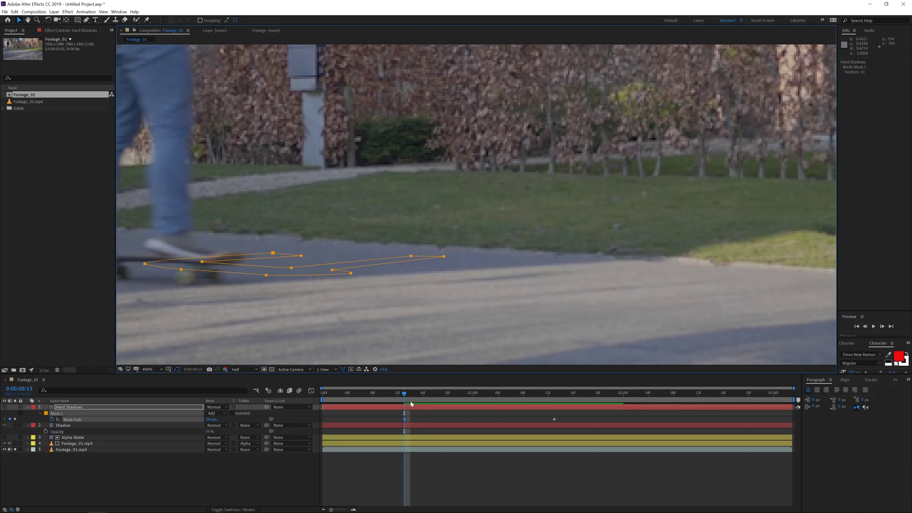
At 0:19, reposition the mask and adjust its right-end and outline points, then move to 1:07
drag(412, 404, 444, 375)
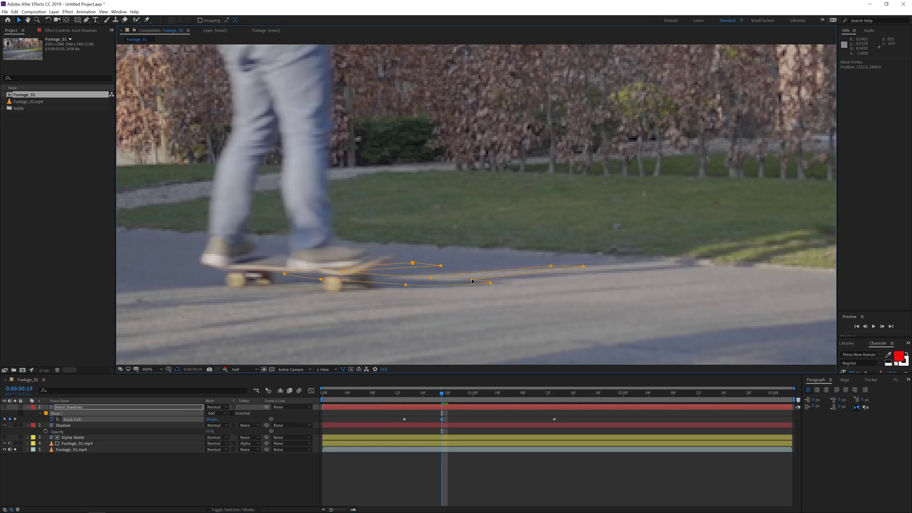
drag(473, 280, 481, 282)
drag(593, 269, 573, 274)
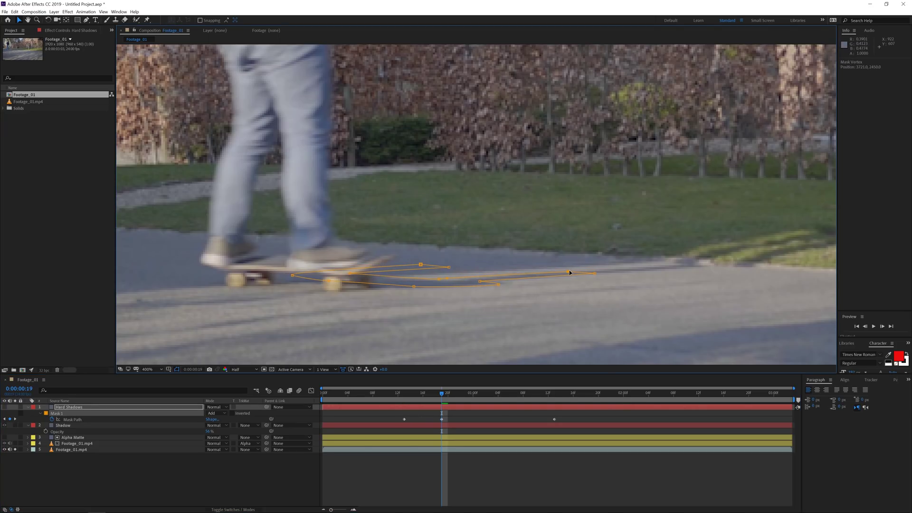
drag(447, 279, 449, 280)
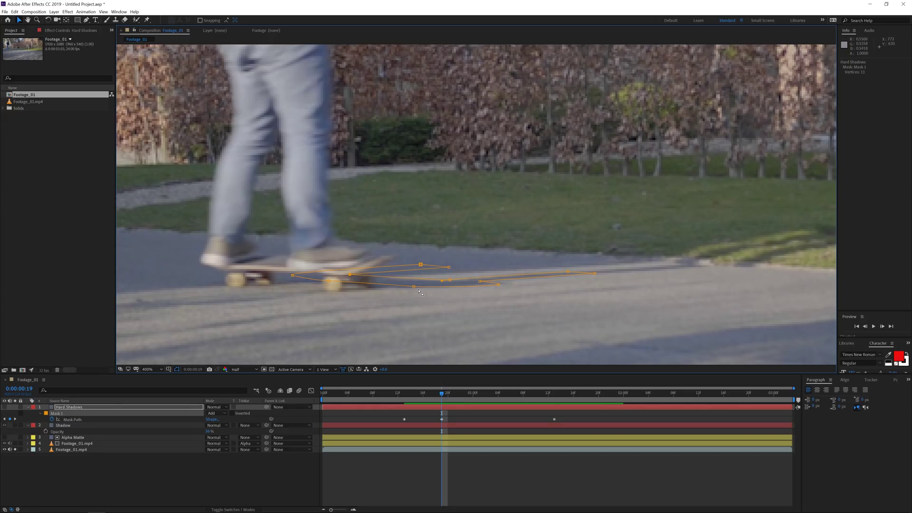
key(shift+Page_Down)
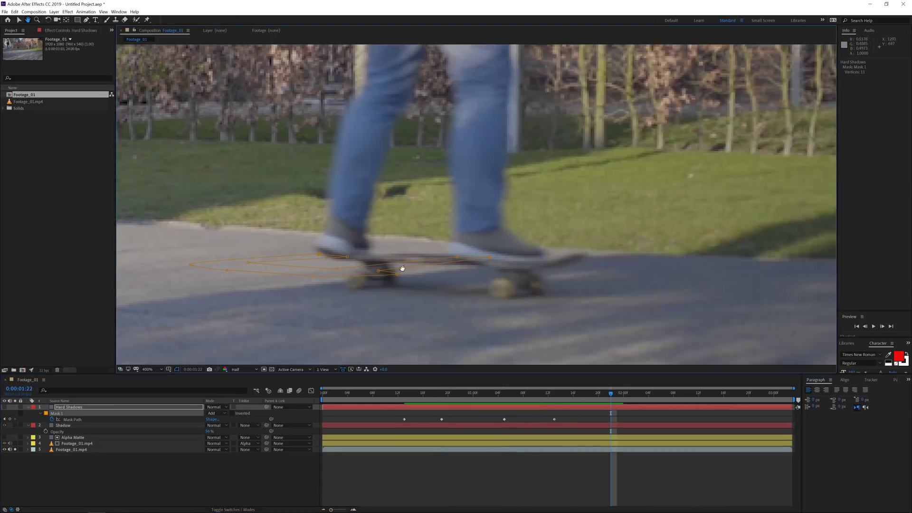
key(j)
key(j)
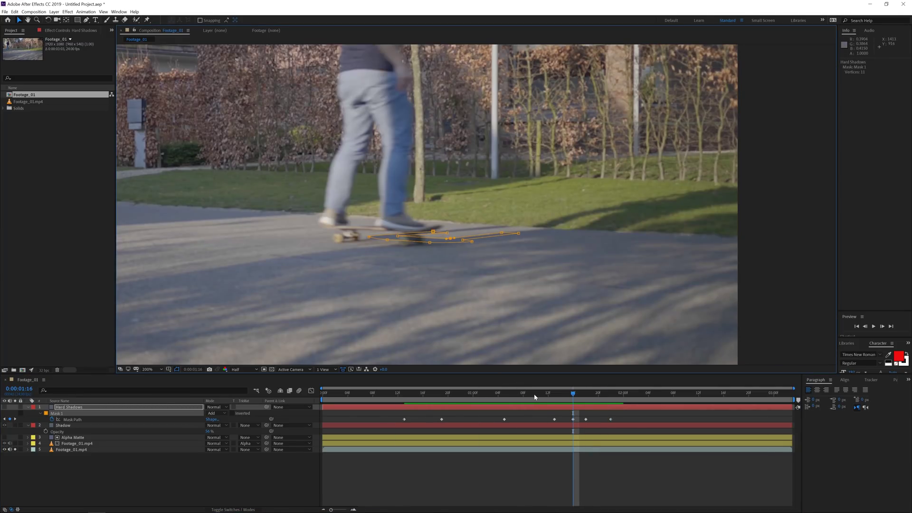
drag(534, 396, 517, 393)
key(period)
drag(228, 297, 275, 295)
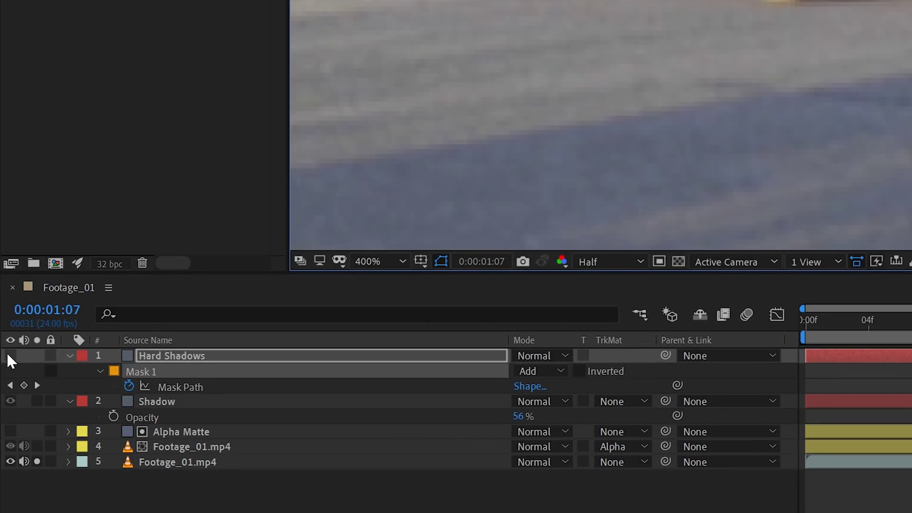
Show the Hard Shadows layer, unsolo the footage, and reveal Mask 1's properties
click(8, 357)
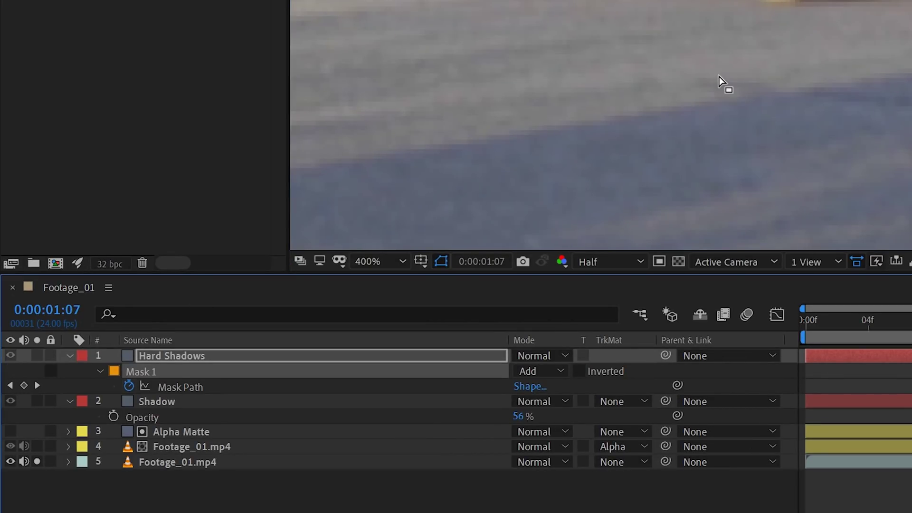
click(37, 461)
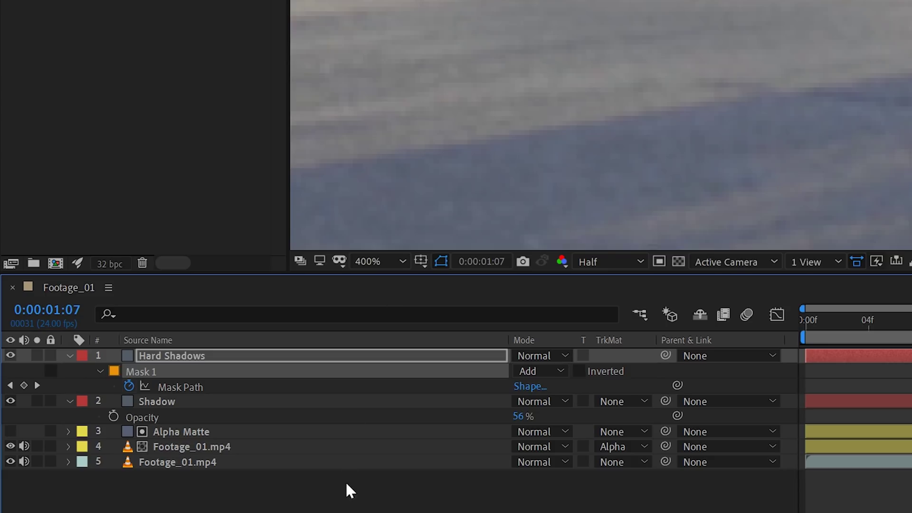
scroll(911, 38, down, 2)
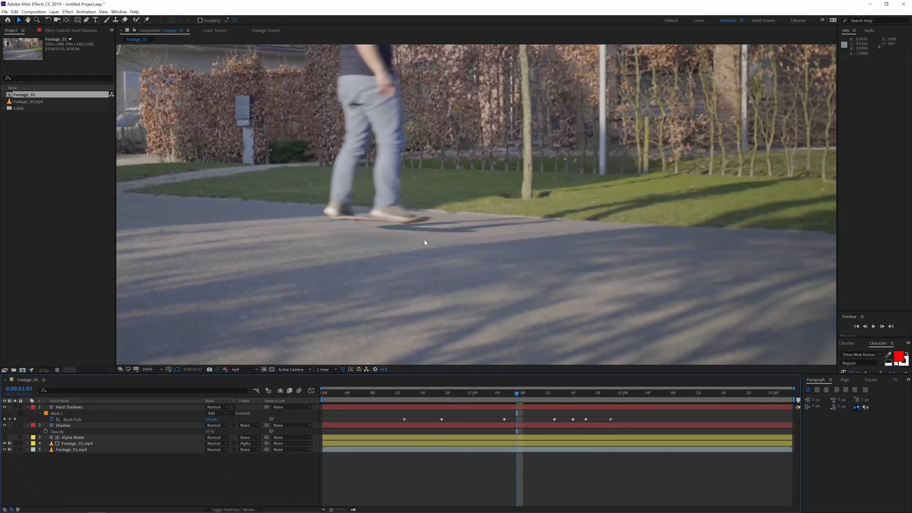
scroll(425, 243, up, 2)
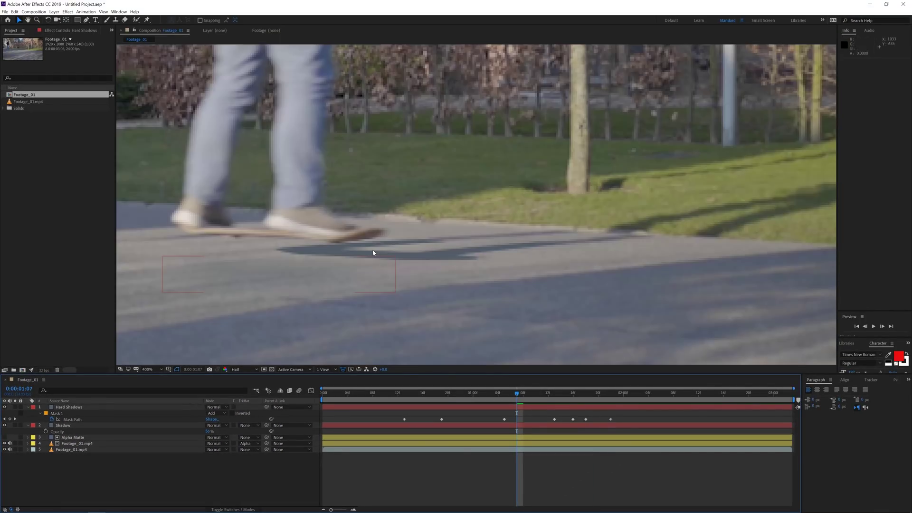
click(75, 408)
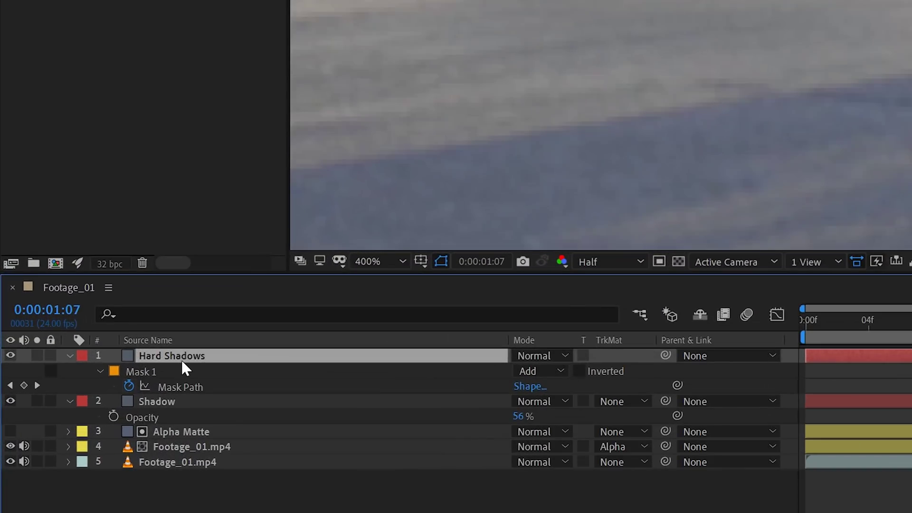
click(99, 372)
click(99, 371)
Set the Hard Shadows Mask Feather to 10 pixels and Mask Expansion to -2
click(552, 401)
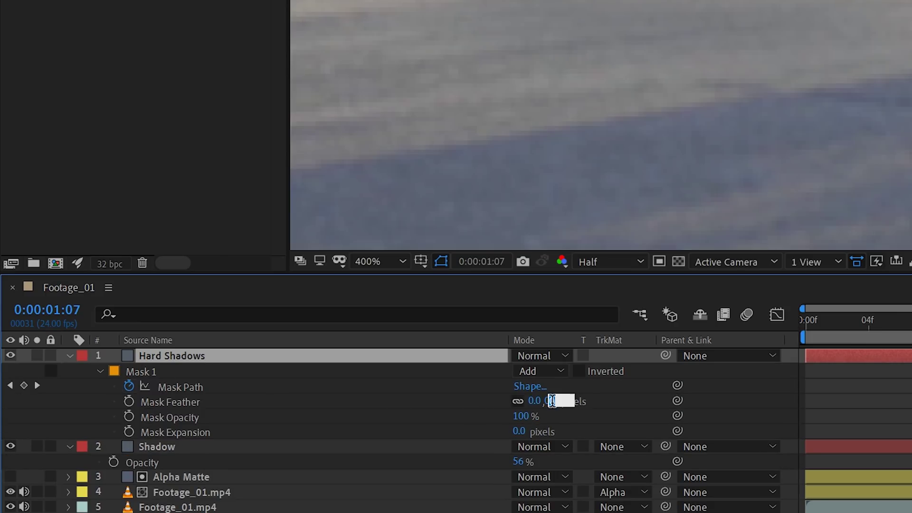
text(5)
key(Return)
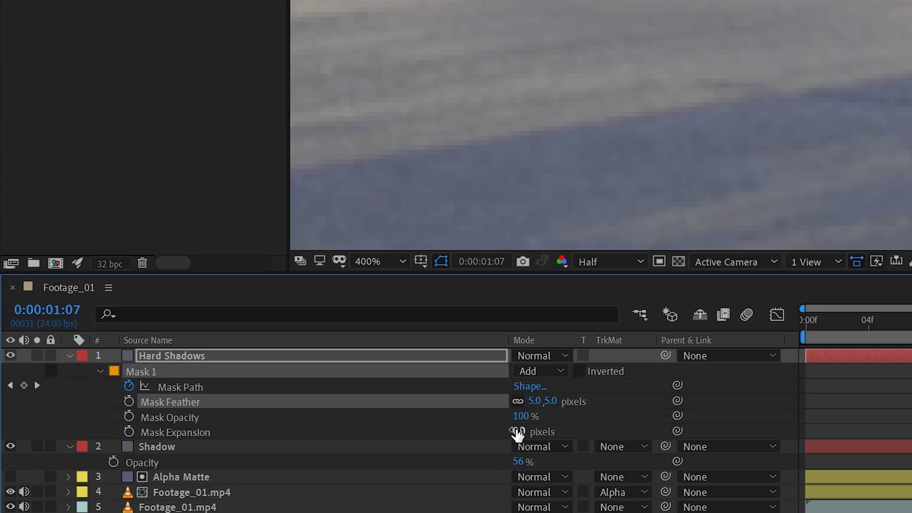
click(523, 431)
text(-2)
key(Return)
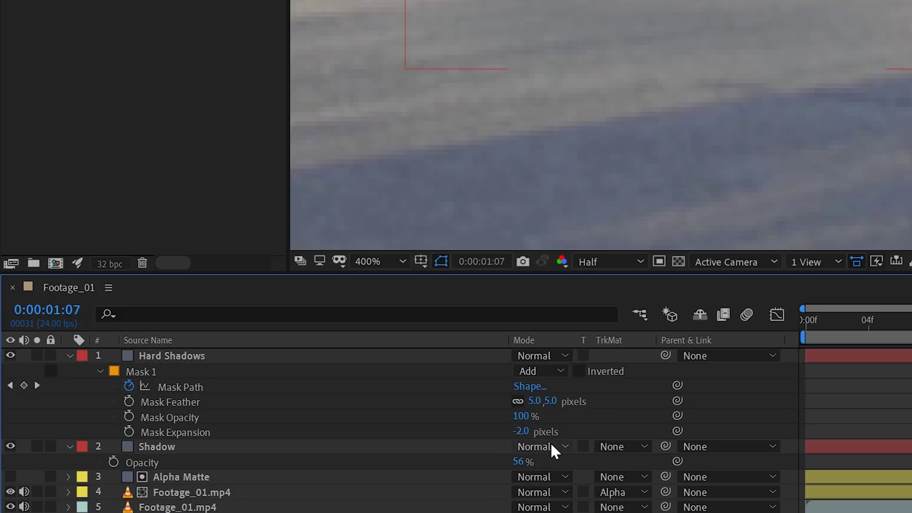
click(549, 439)
click(549, 401)
text(10)
key(Return)
key(F2)
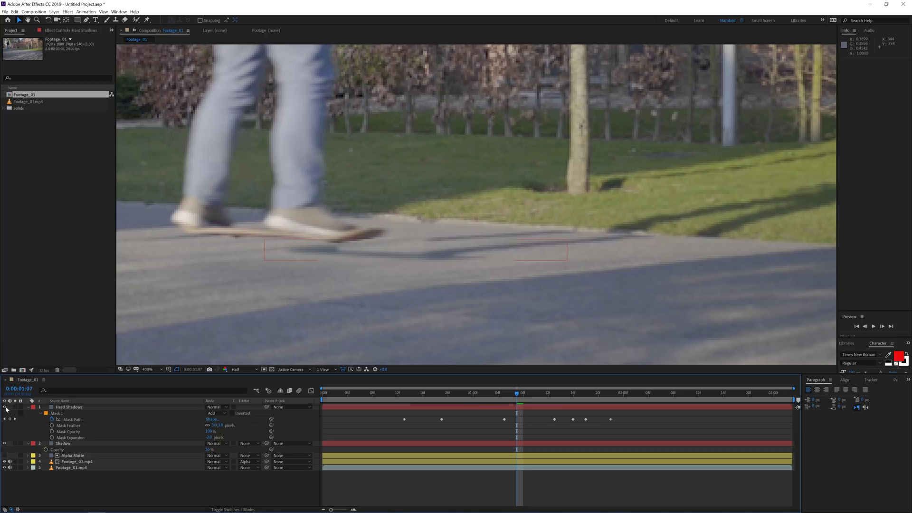
Recolour the Hard Shadows solid with a shadow tone eyedropped from the road
click(66, 408)
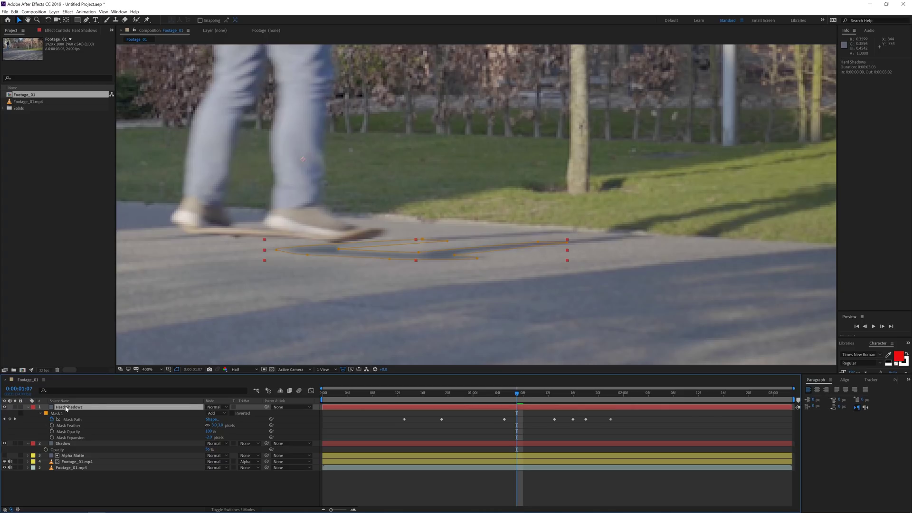
click(54, 12)
click(72, 24)
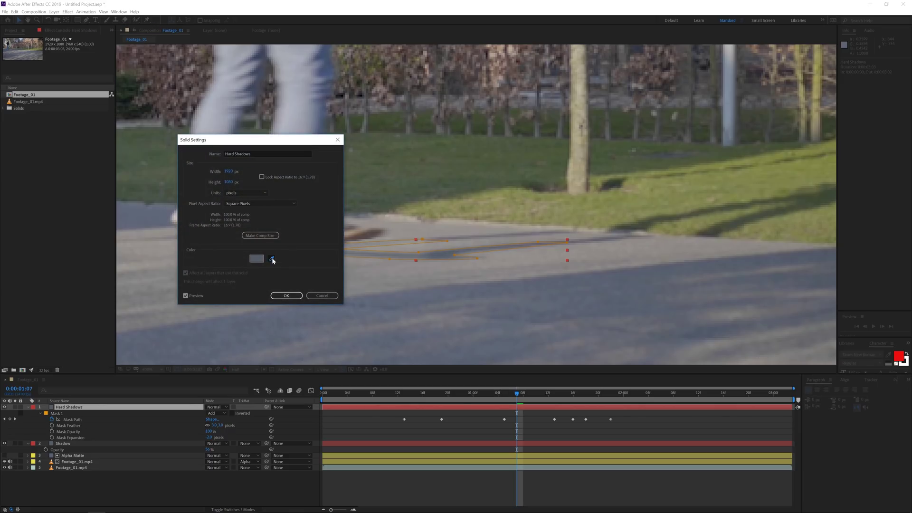
click(271, 259)
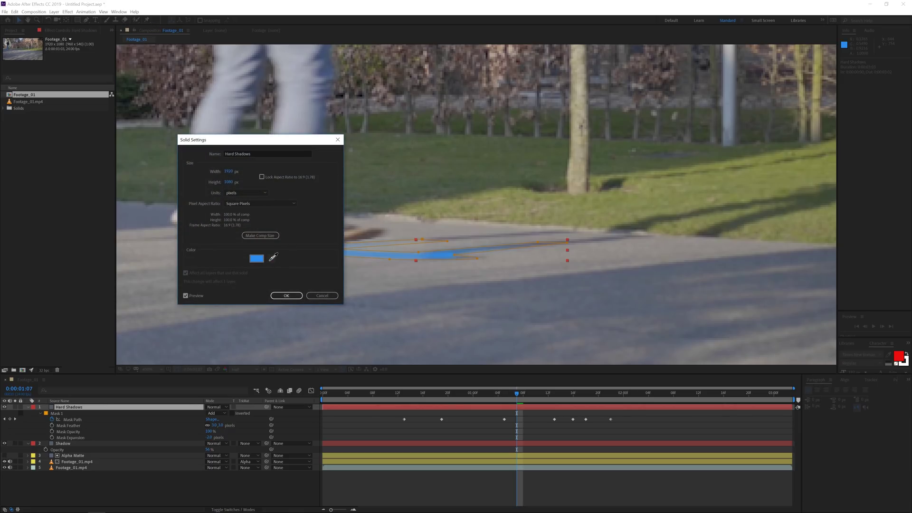
click(529, 242)
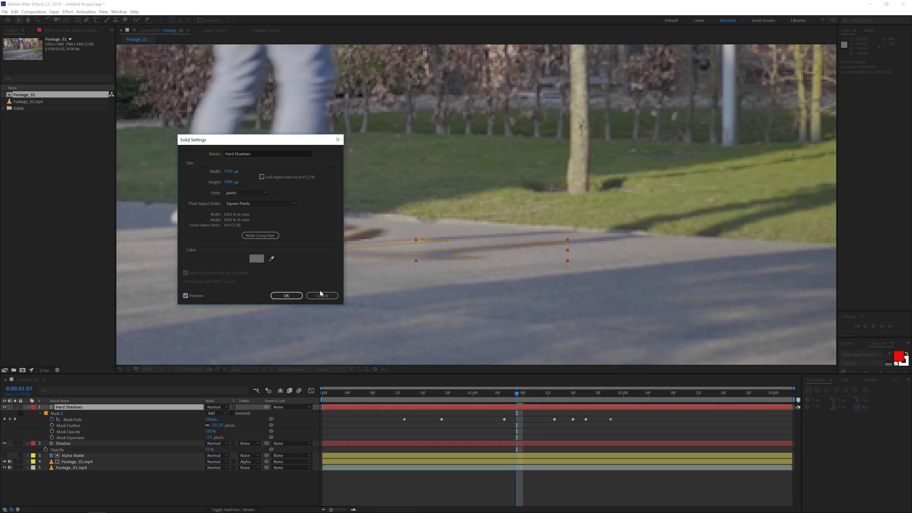
click(286, 295)
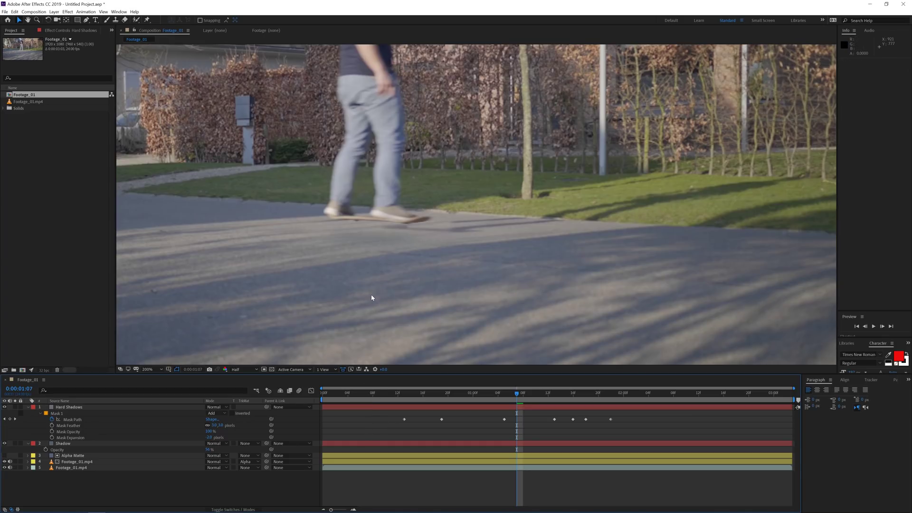
Set a 100% Opacity keyframe on Hard Shadows at 1:13
key(period)
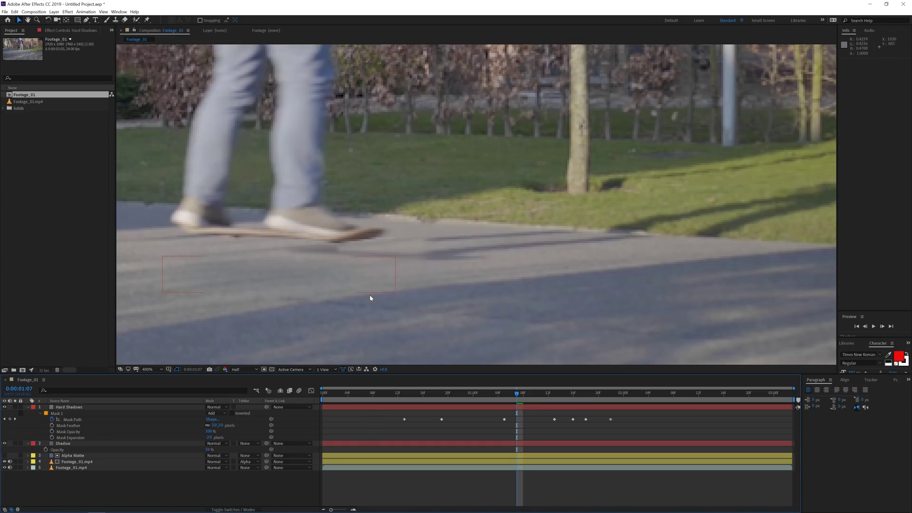
click(419, 407)
key(k)
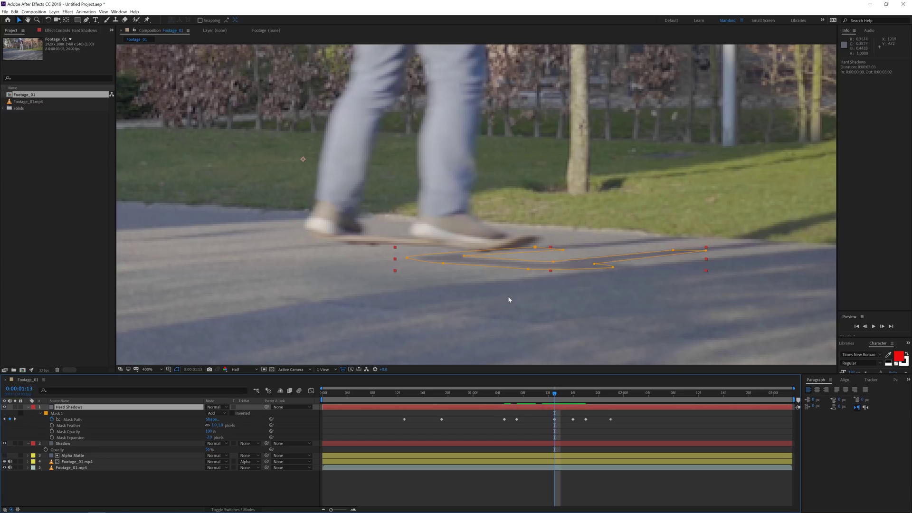
key(t)
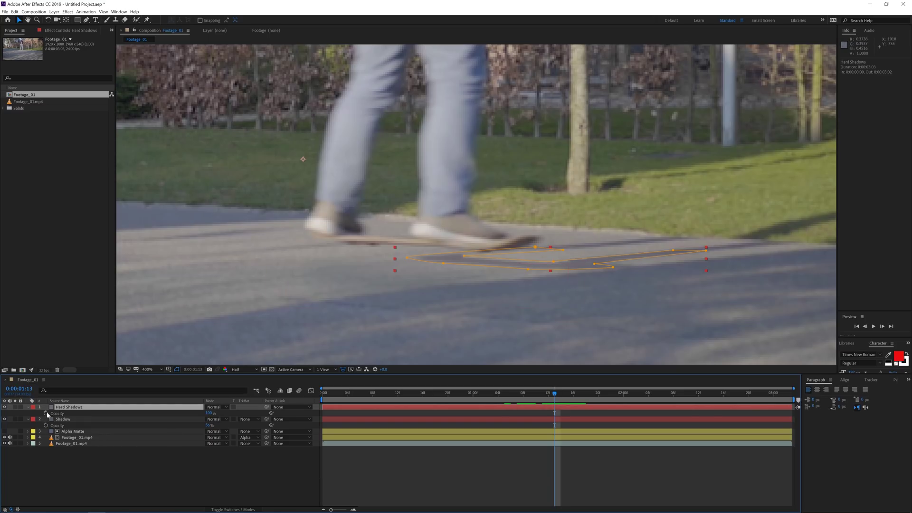
click(46, 413)
Add a 0% Opacity keyframe at 1:21 so the shadow fades out
key(Page_Down)
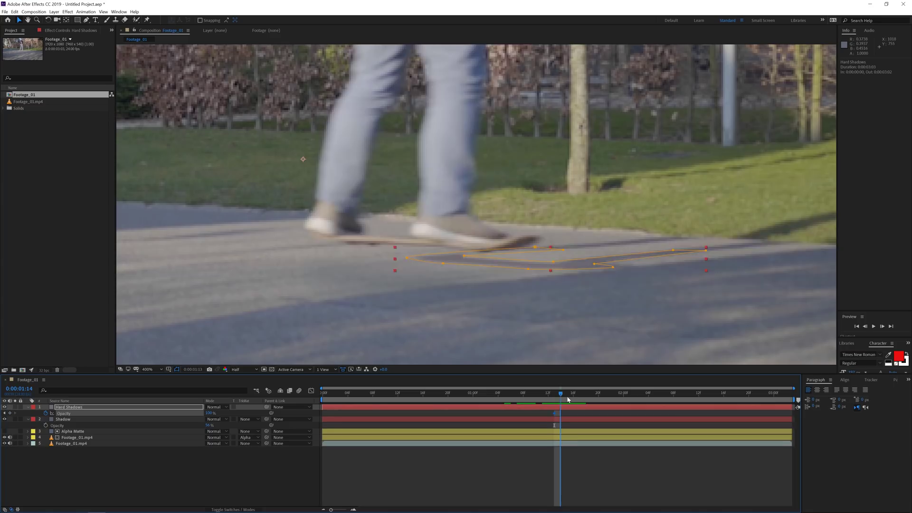
drag(568, 399, 605, 398)
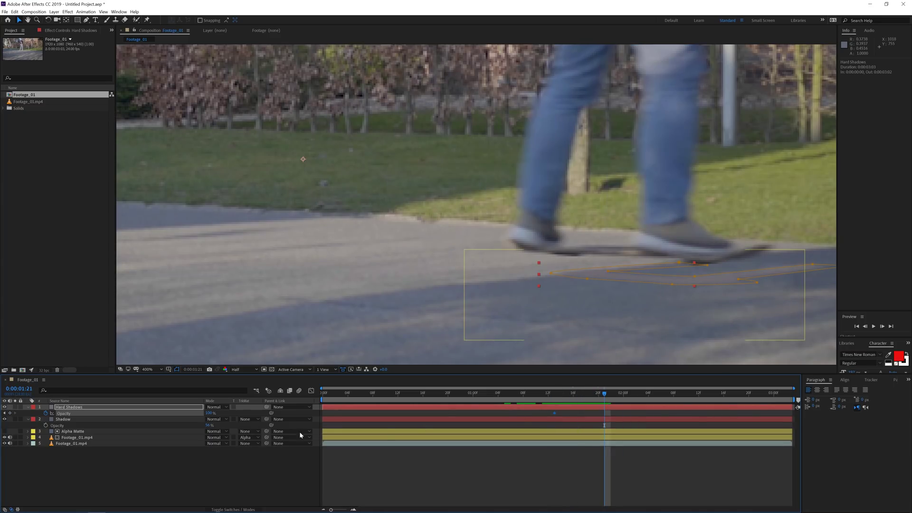
click(209, 413)
text(0)
key(Return)
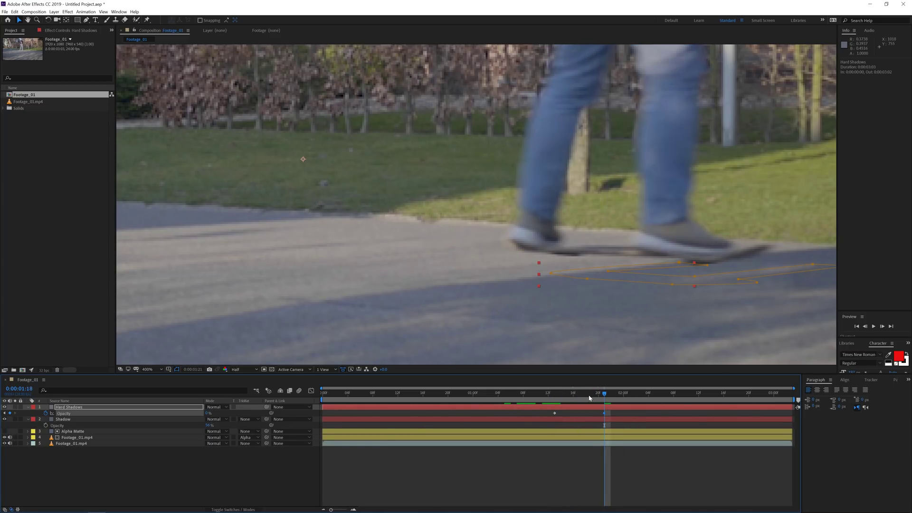
drag(589, 398, 420, 418)
Add a 0% Opacity keyframe at 0:11 so the shadow fades in
key(Page_Down)
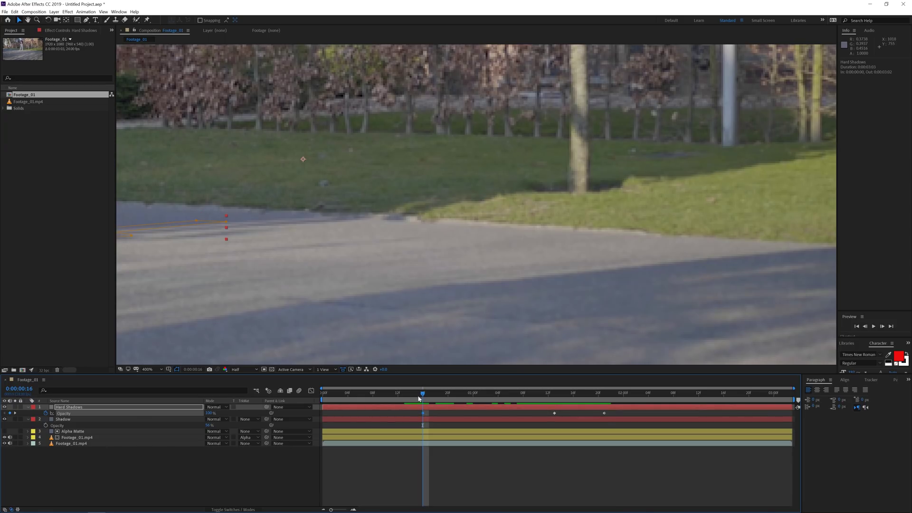
key(Page_Up)
key(Page_Up)
key(Page_Up)
key(Page_Up)
key(Page_Up)
key(Page_Up)
key(Page_Up)
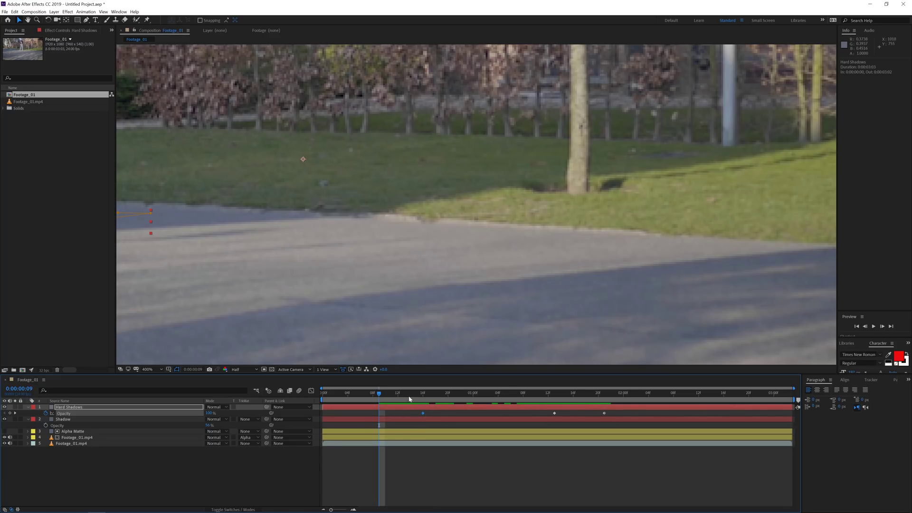
key(Page_Down)
key(Page_Down)
click(209, 413)
text(0)
key(Return)
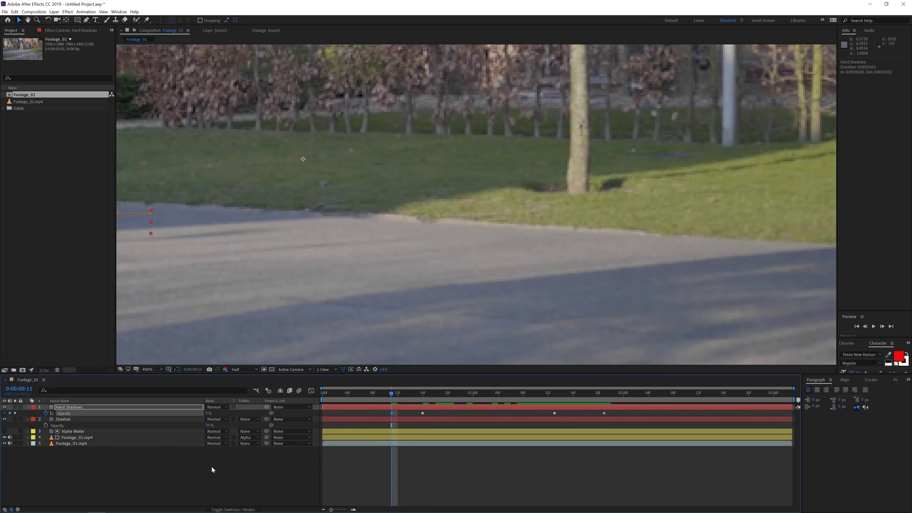
Preview the composition to check the opacity fades
click(212, 470)
scroll(309, 230, down, 2)
key(space)
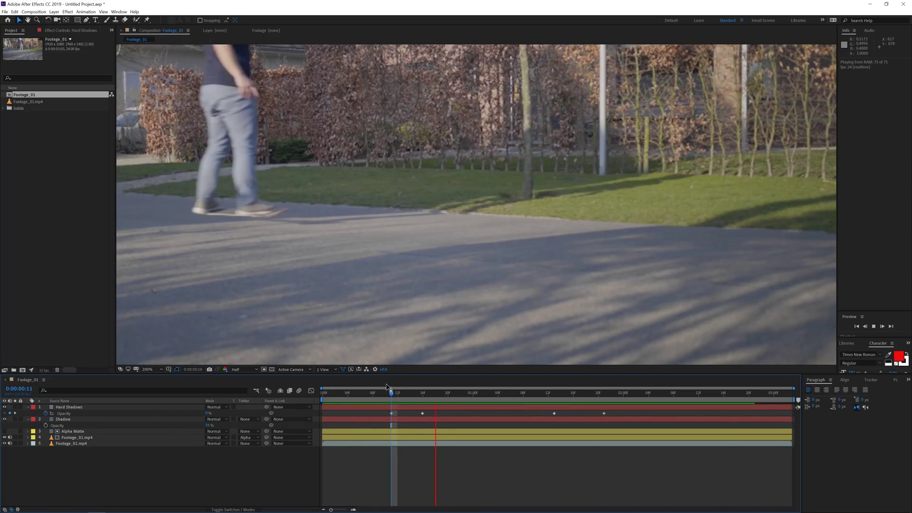